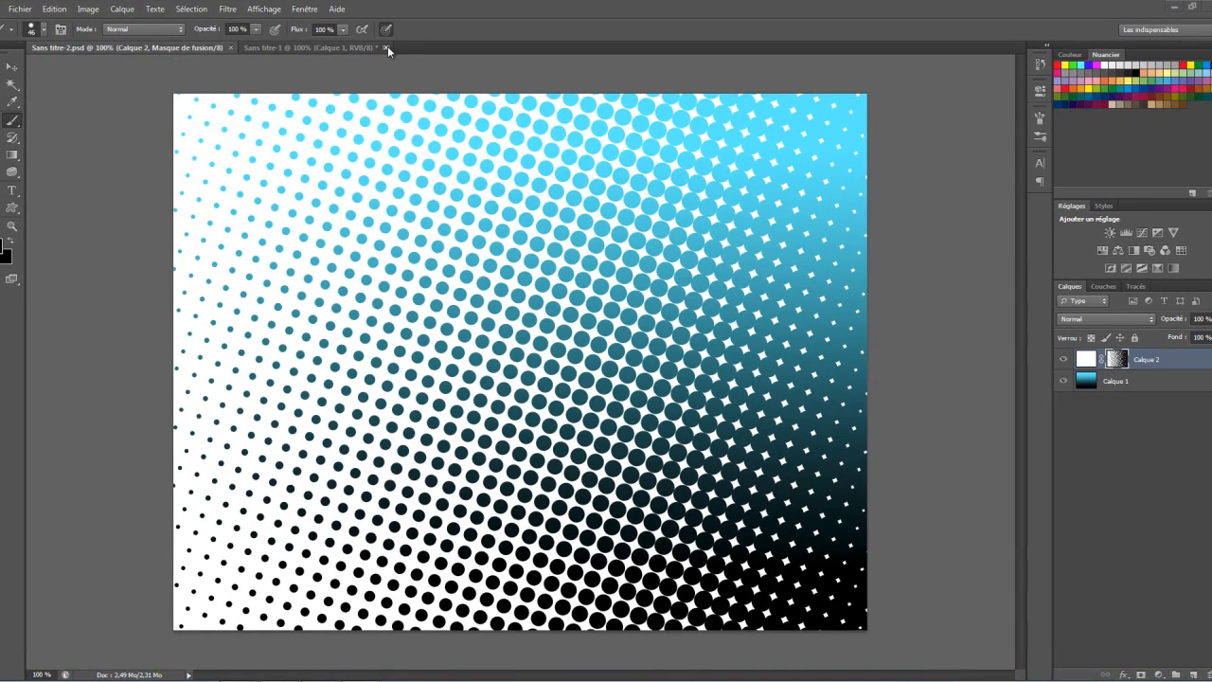
- Close the Sans titre-1 document without saving its changes
click(387, 45)
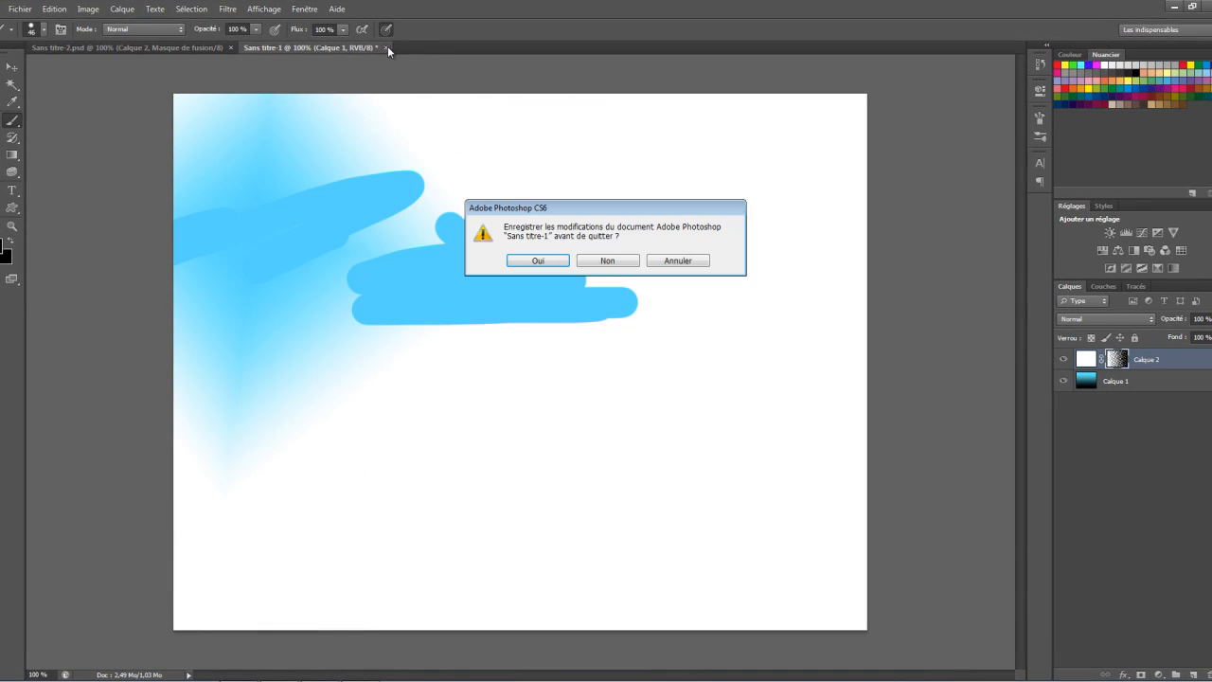
click(607, 261)
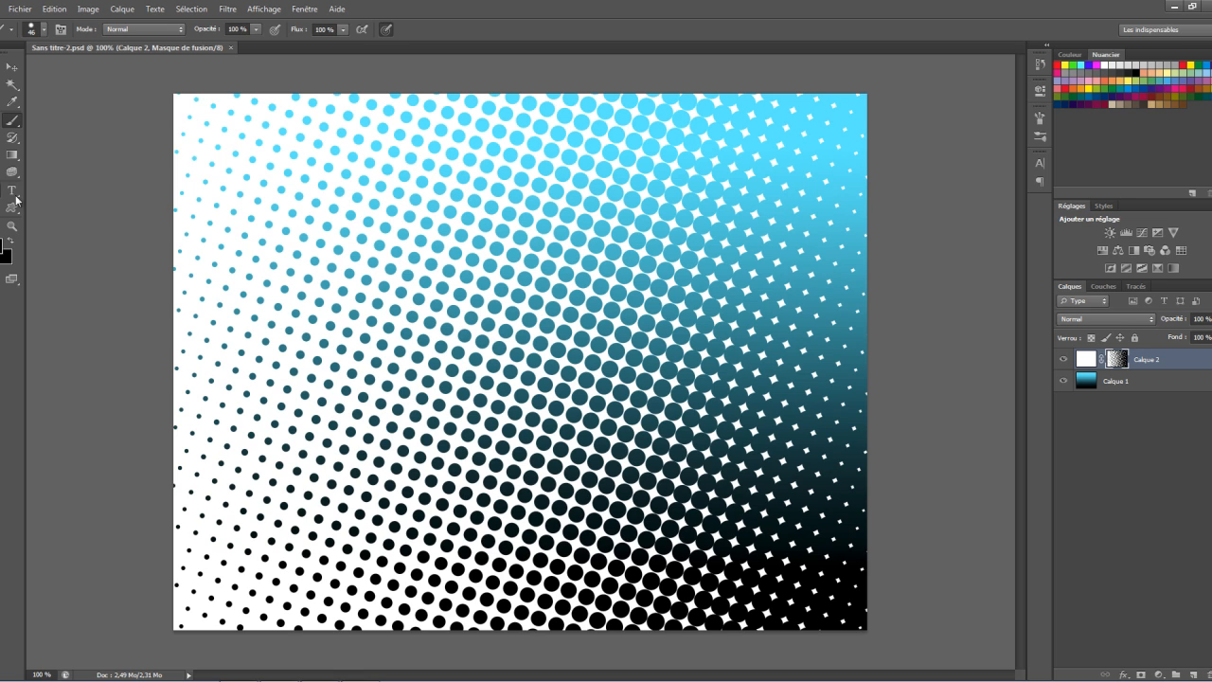
- Create a document named Tuto, 1060 × 820 pixels at 72 pixels/inch, with a white (Blanc) background
click(20, 9)
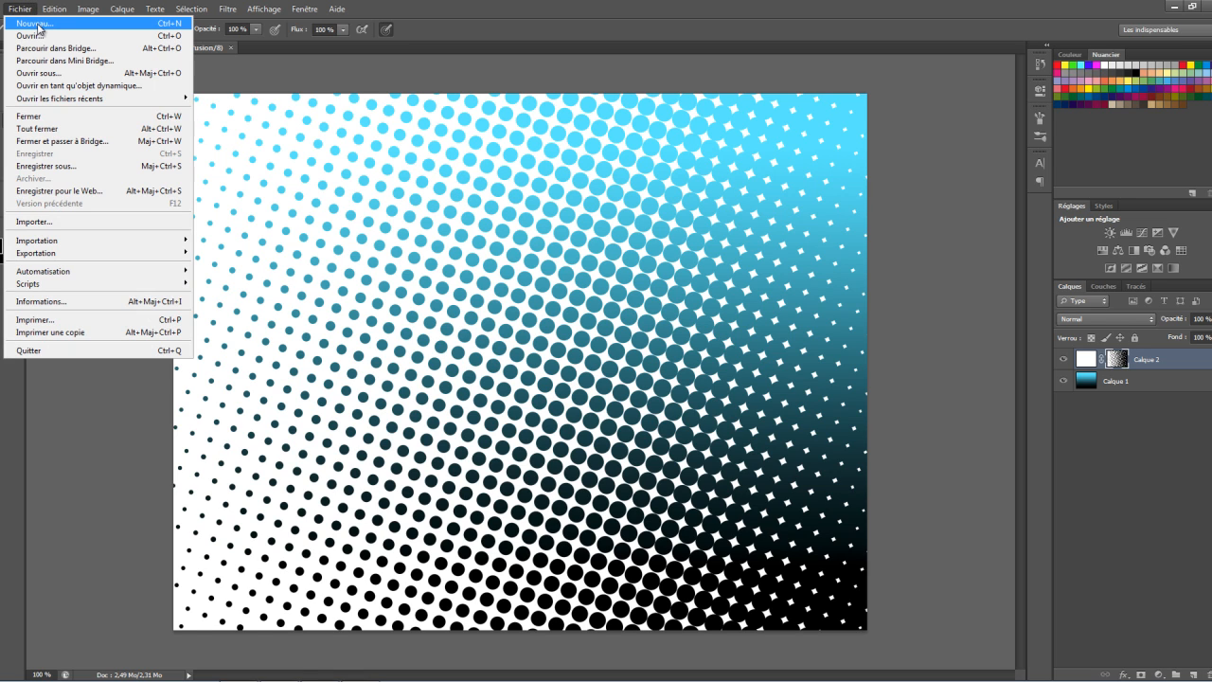
click(39, 27)
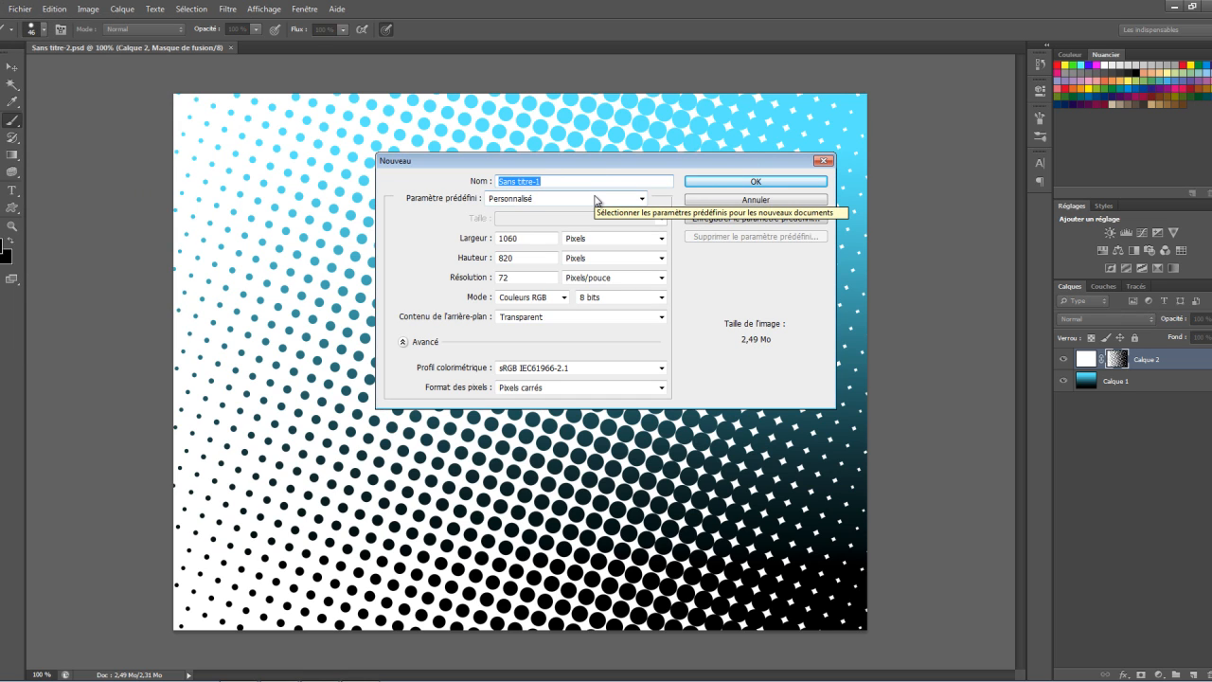
text(Tuto)
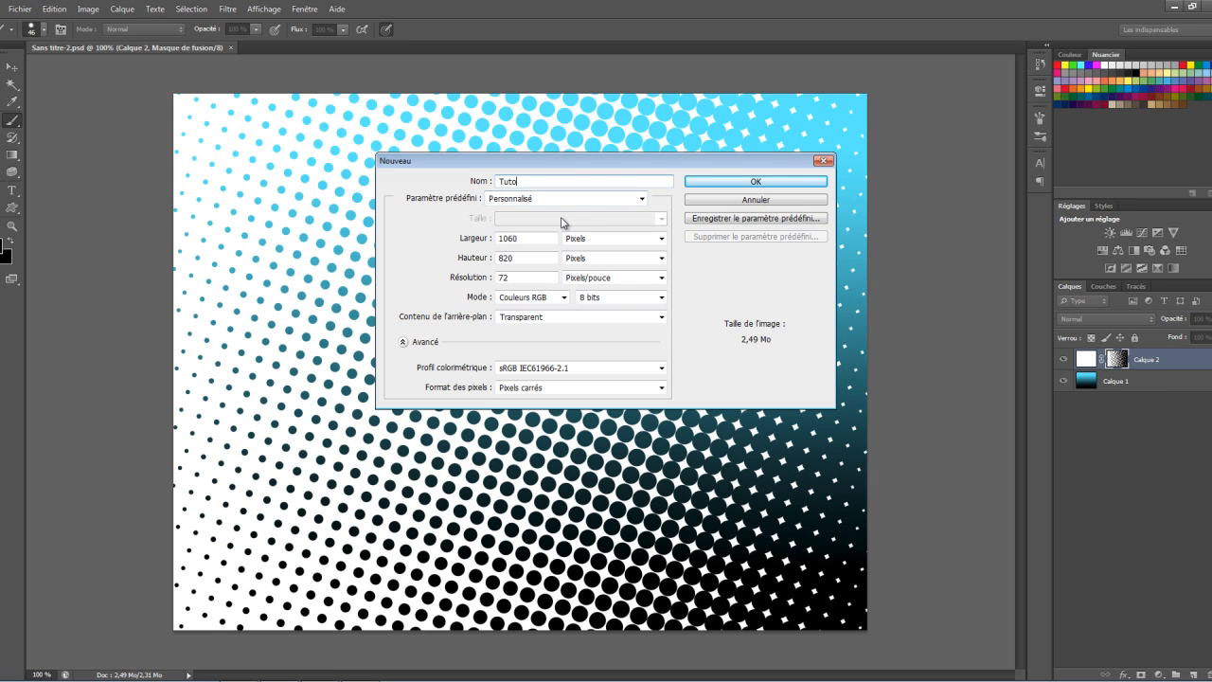
drag(553, 239, 380, 235)
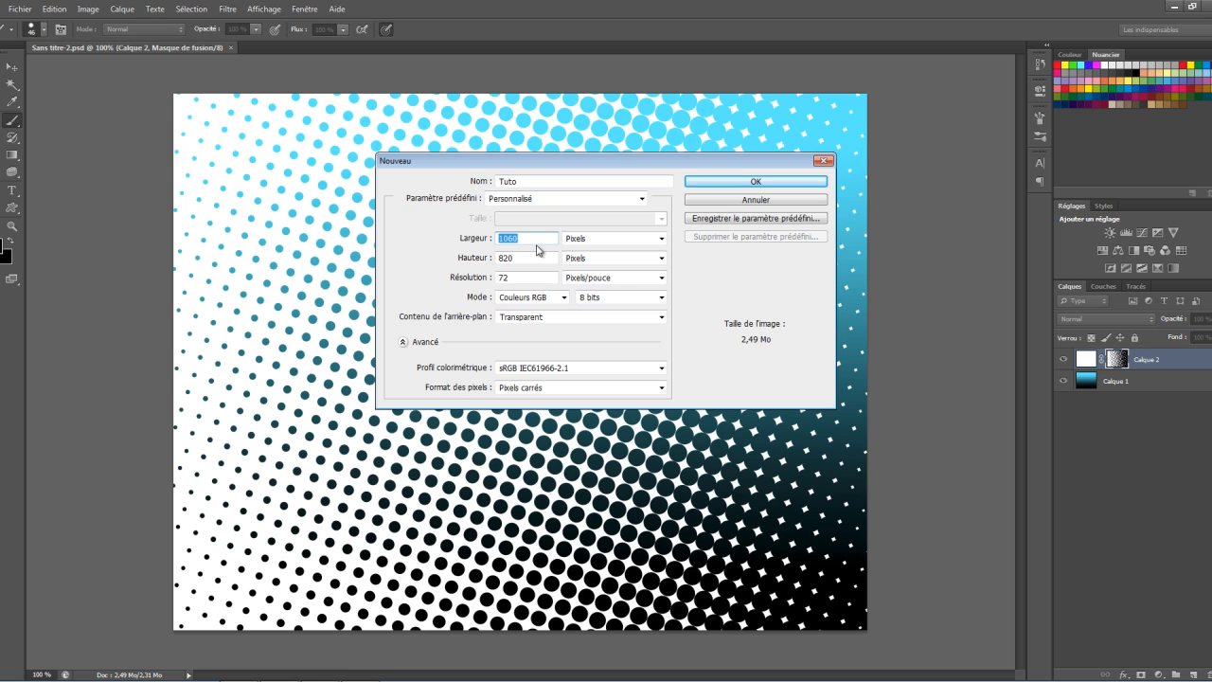
drag(555, 258, 465, 277)
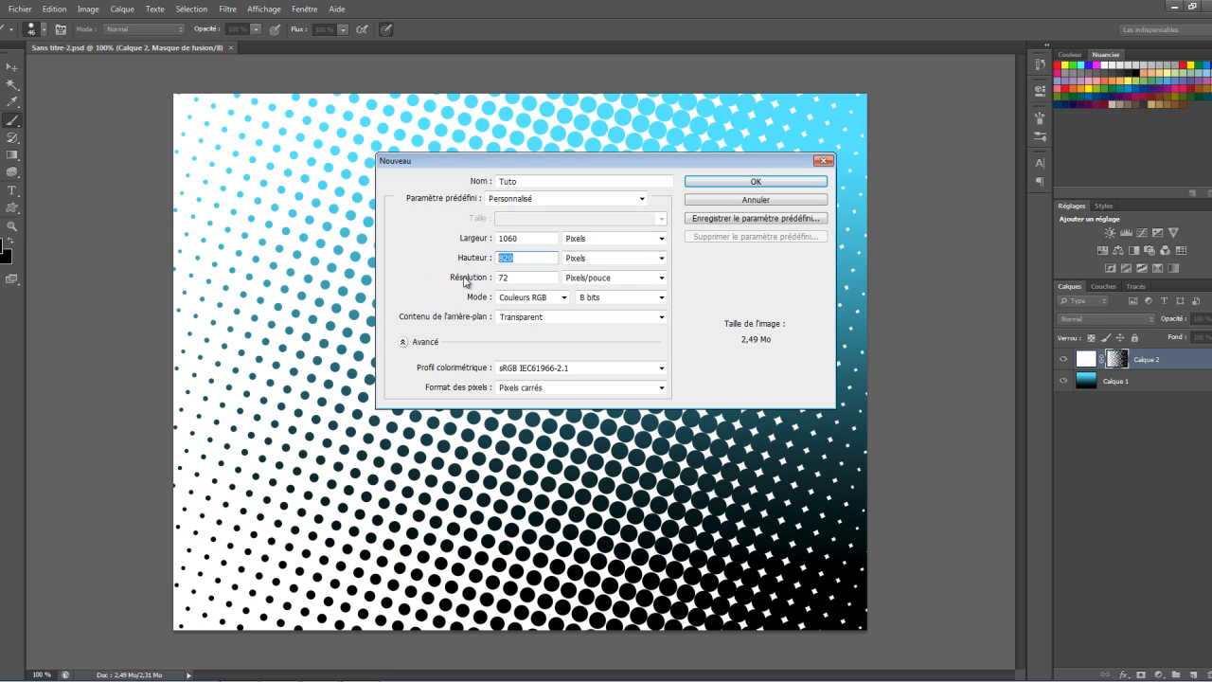
click(604, 318)
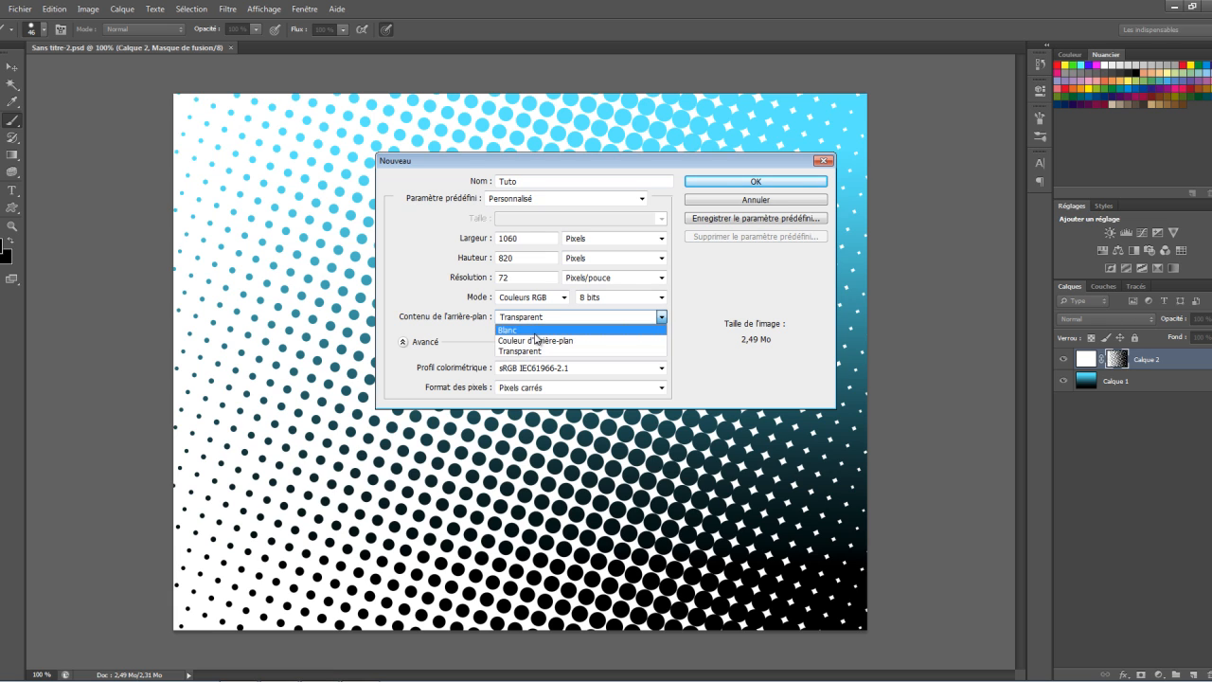
click(535, 331)
click(721, 183)
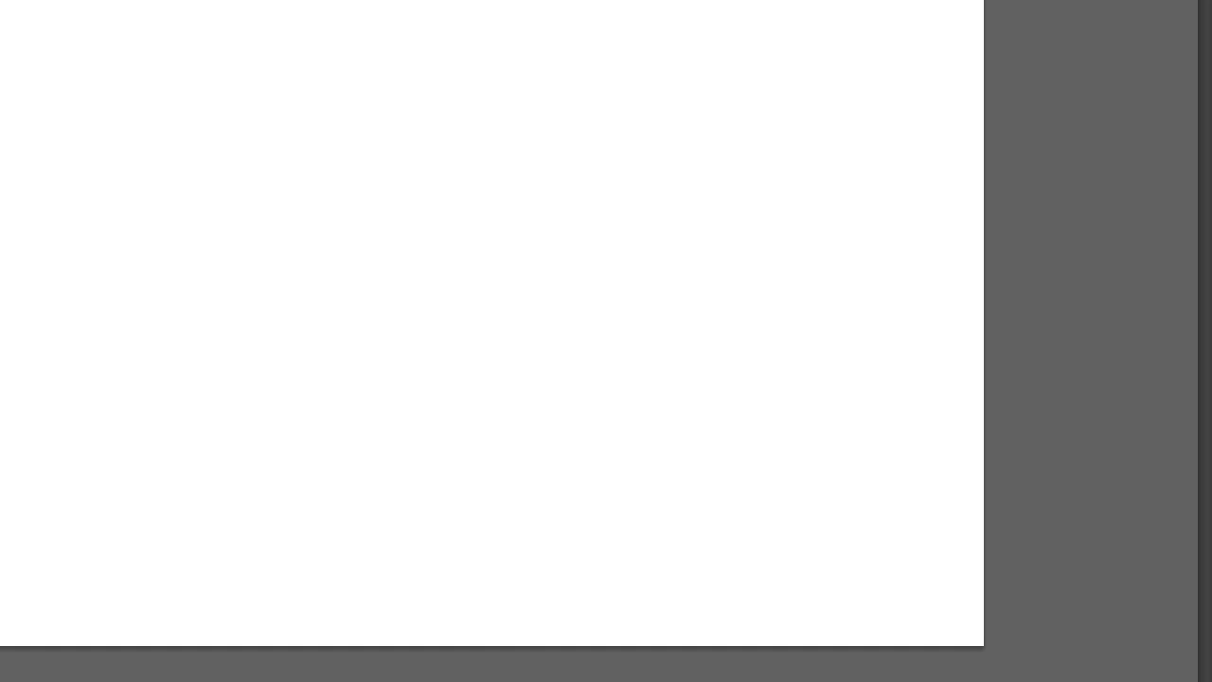
- Fill the base layer with light blue and add a new layer filled with white above it
click(417, 65)
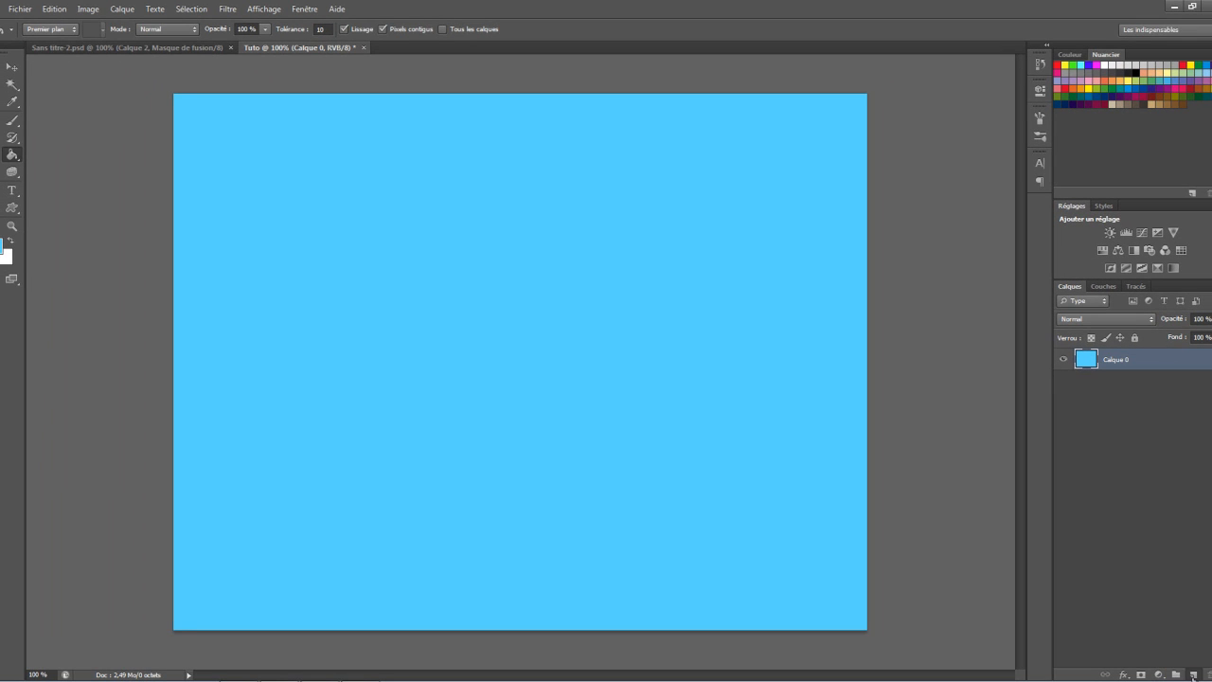
click(1194, 674)
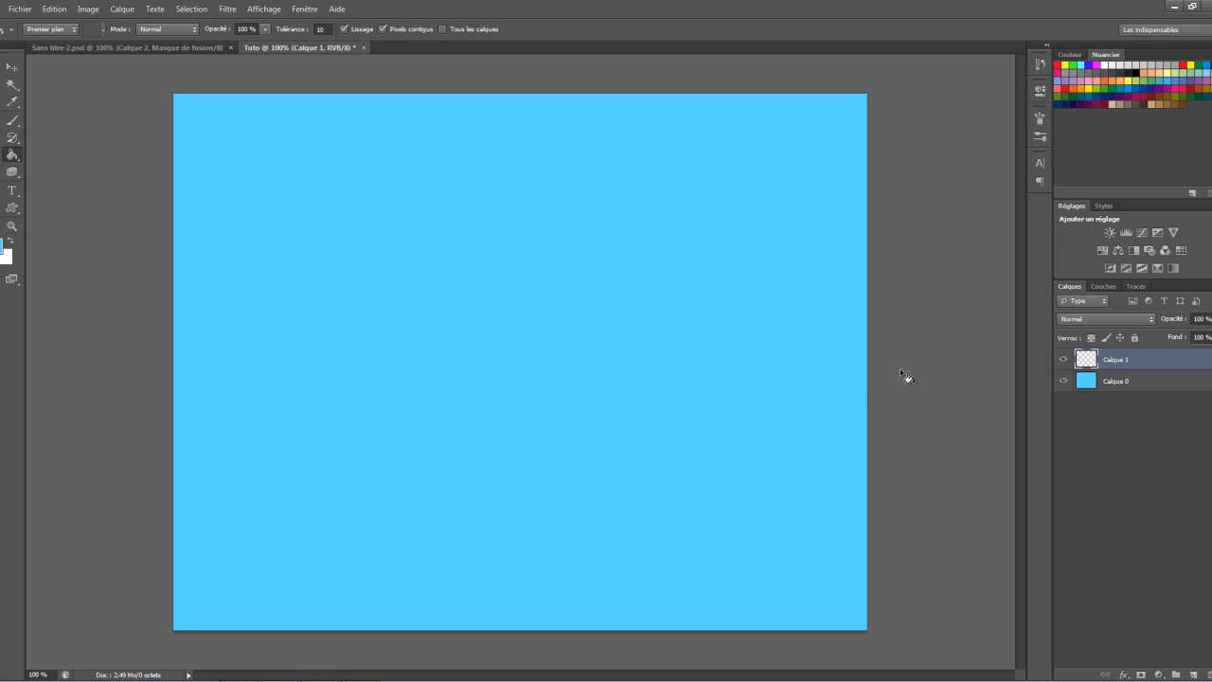
click(12, 243)
click(349, 294)
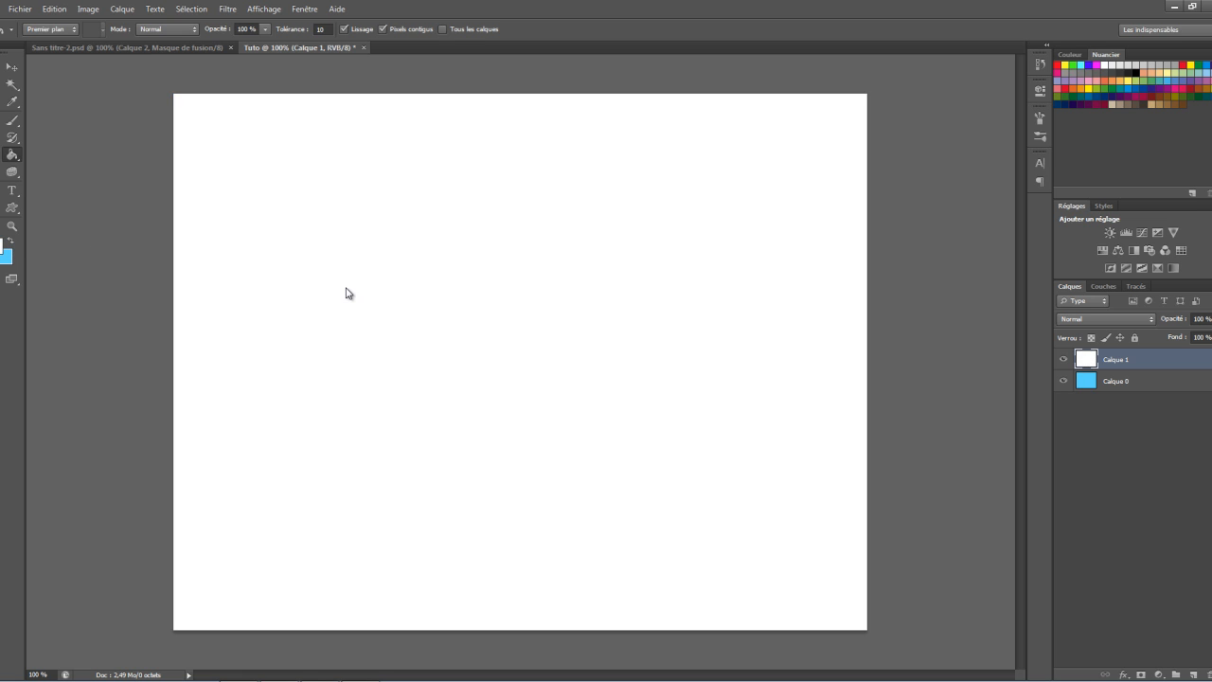
- Add a layer mask to the white layer and draw a horizontal white-to-black linear gradient across the mask
click(1141, 675)
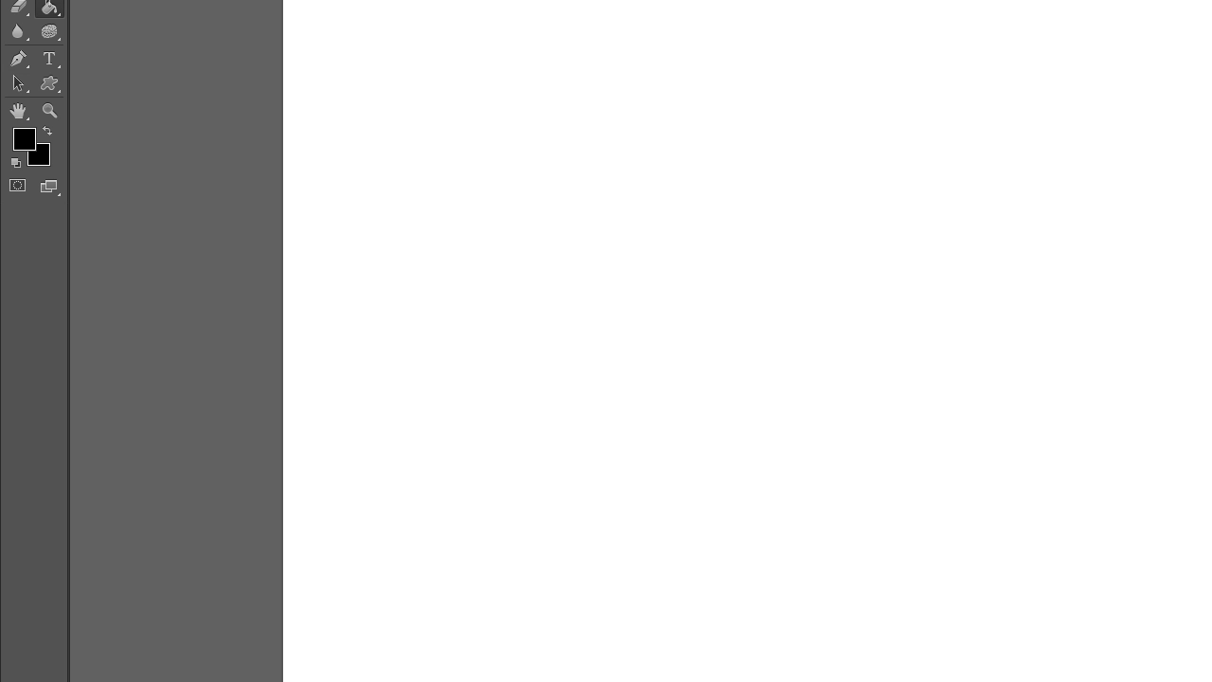
click(50, 0)
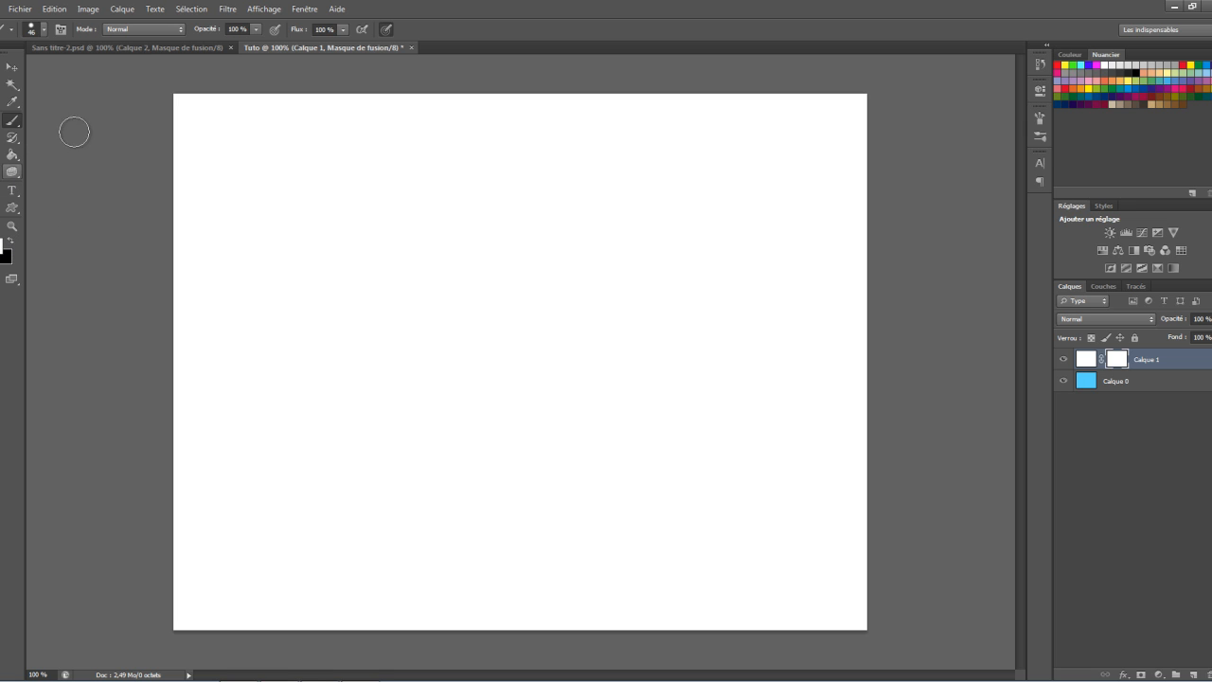
click(13, 156)
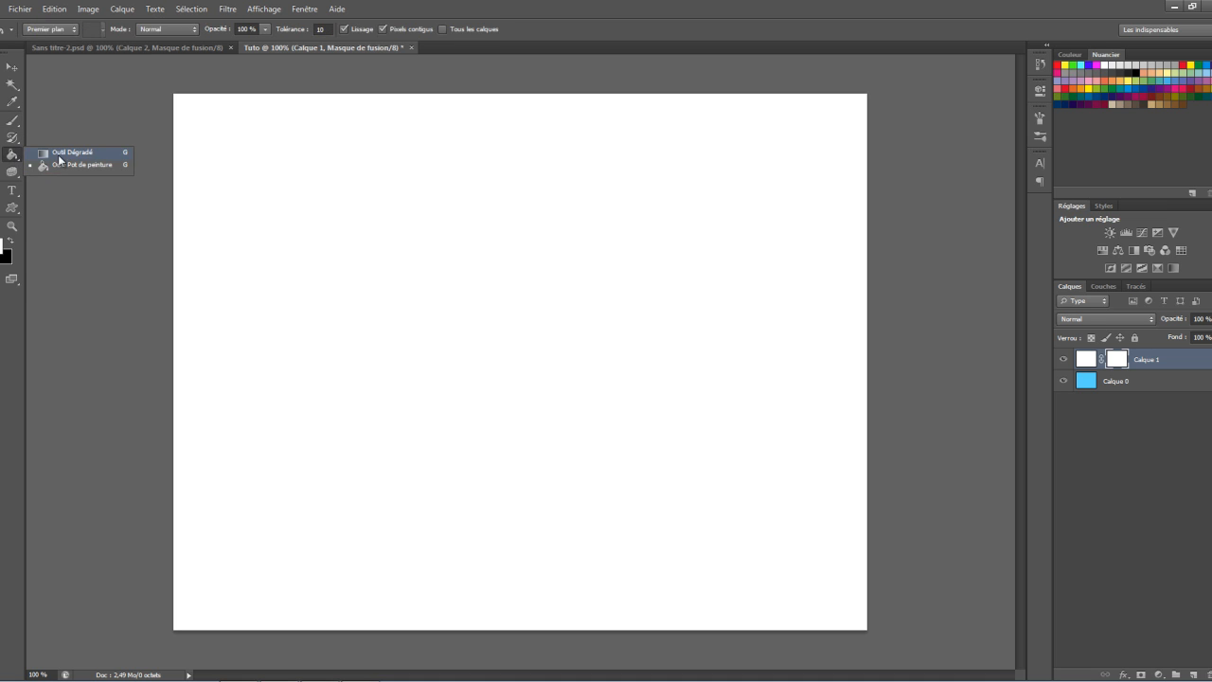
click(61, 154)
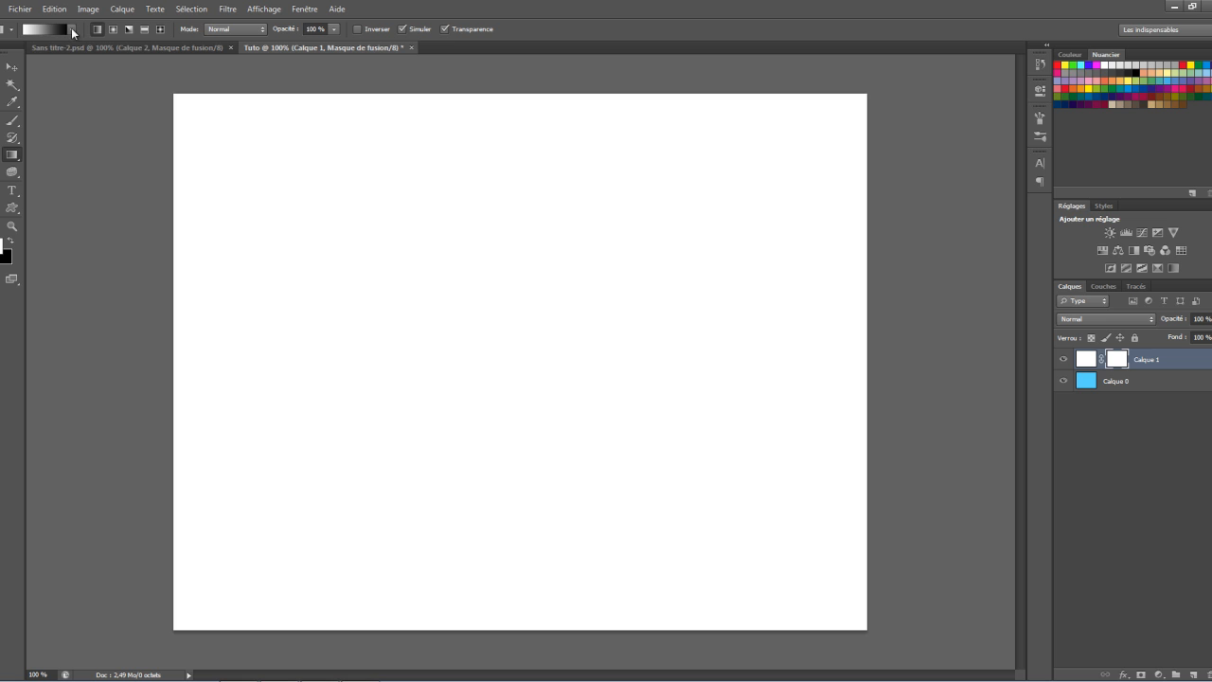
click(71, 30)
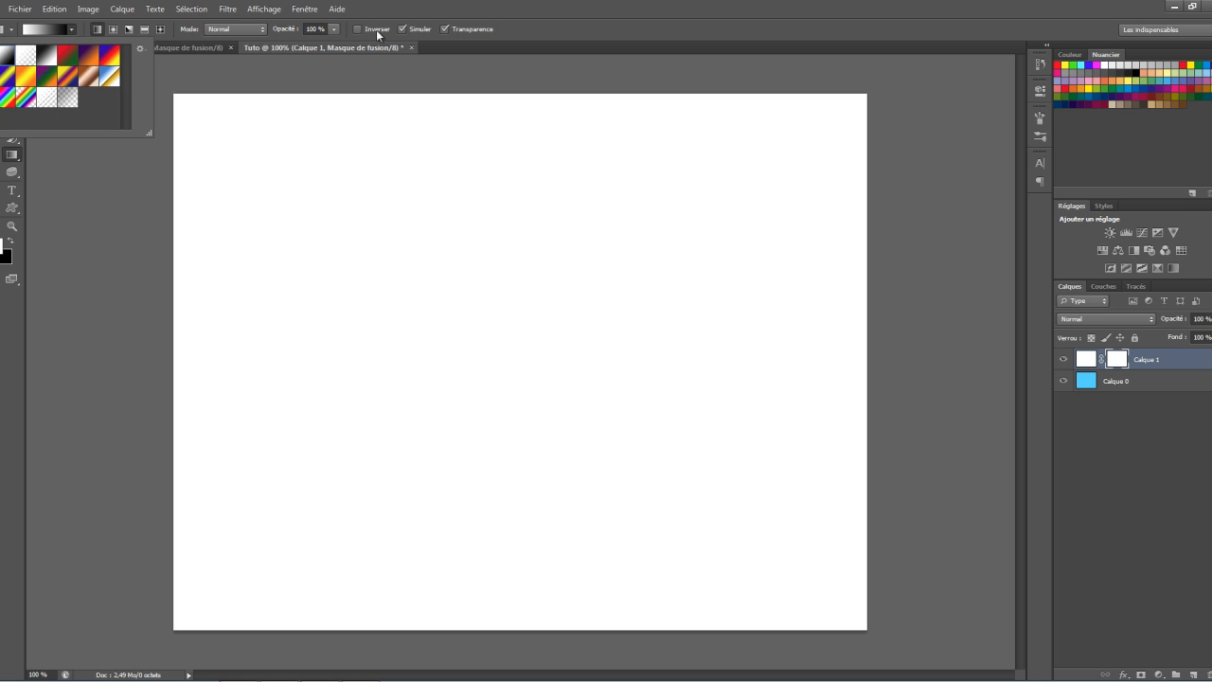
click(320, 82)
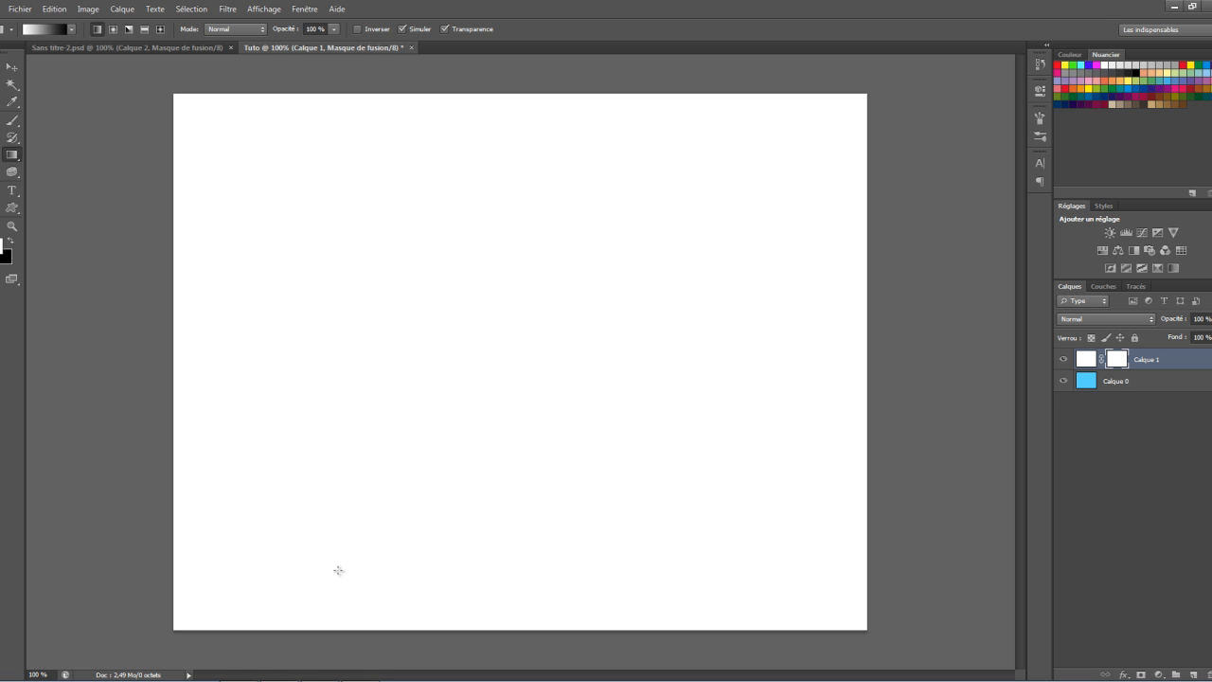
drag(127, 372, 893, 371)
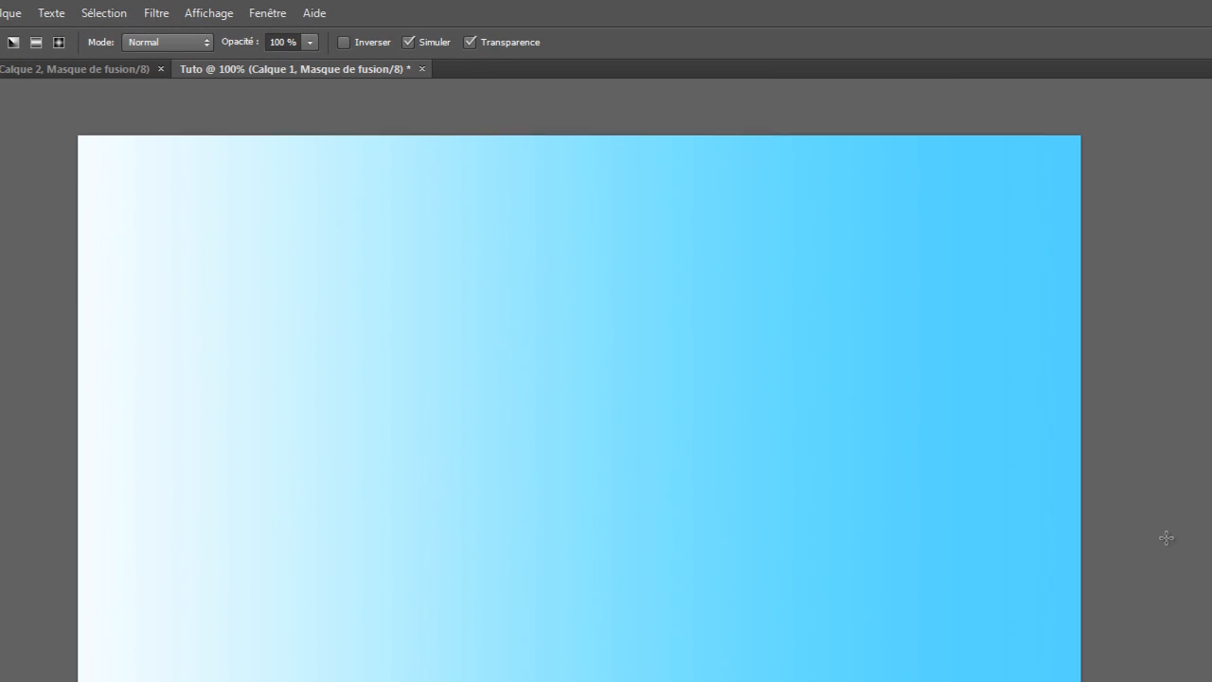
mouse_move(85, 509)
mouse_down()
mouse_move(552, 509)
mouse_move(692, 544)
mouse_move(1057, 531)
mouse_up()
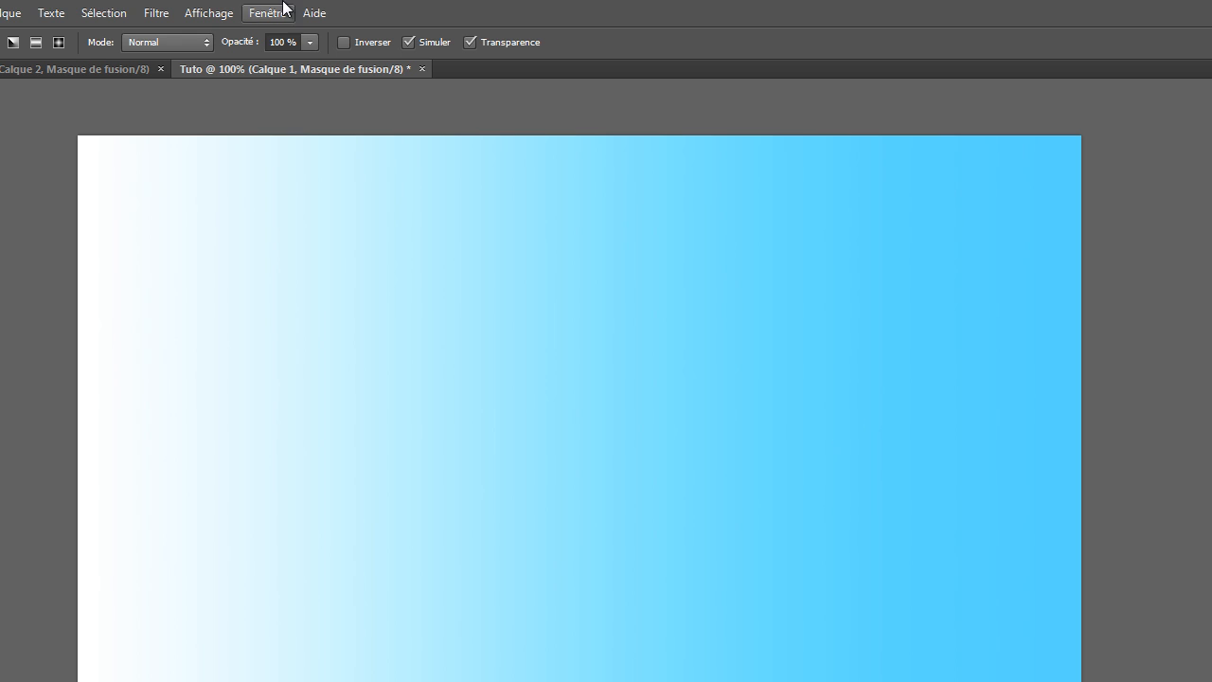
- Apply the Demi-teintes couleur (Color Halftone) filter to the mask with a 20-pixel maximum radius and all four channel angles at 200
click(150, 17)
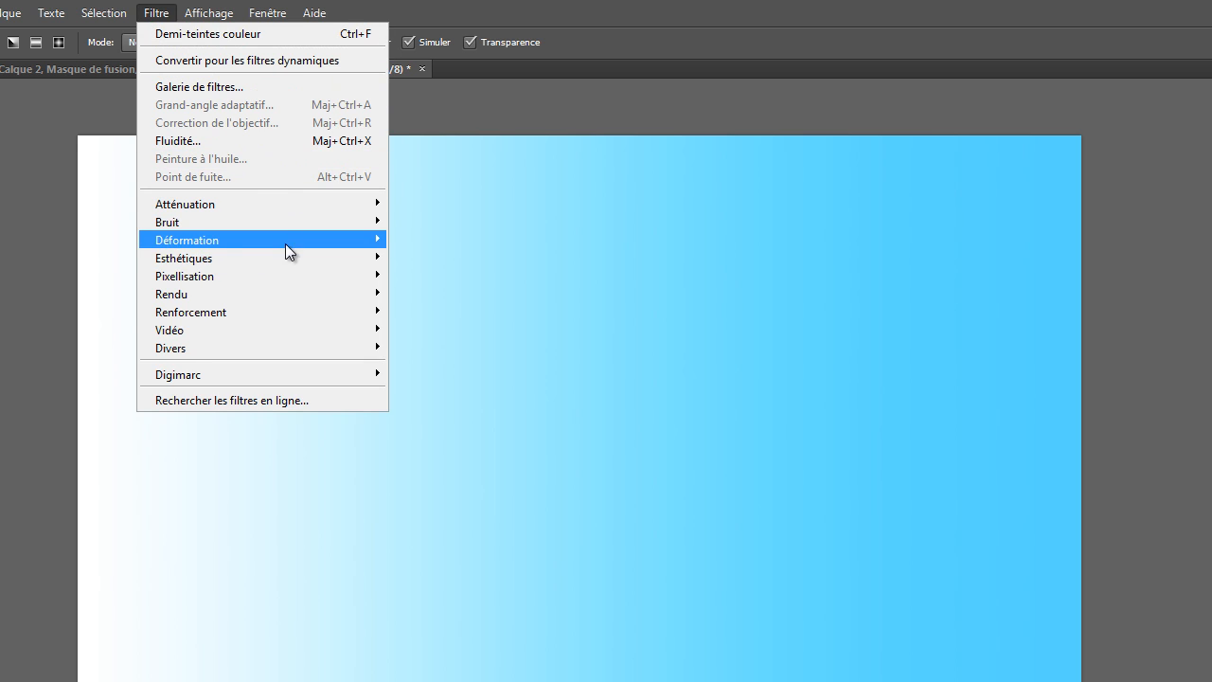
mouse_move(295, 275)
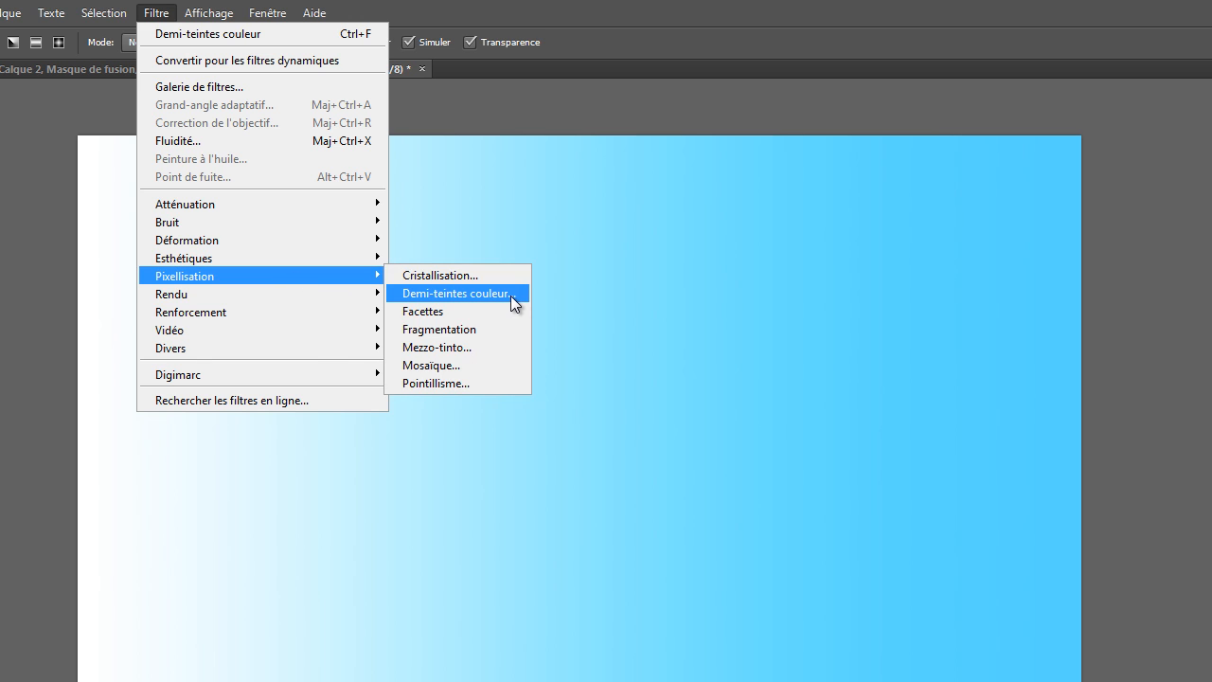
click(510, 296)
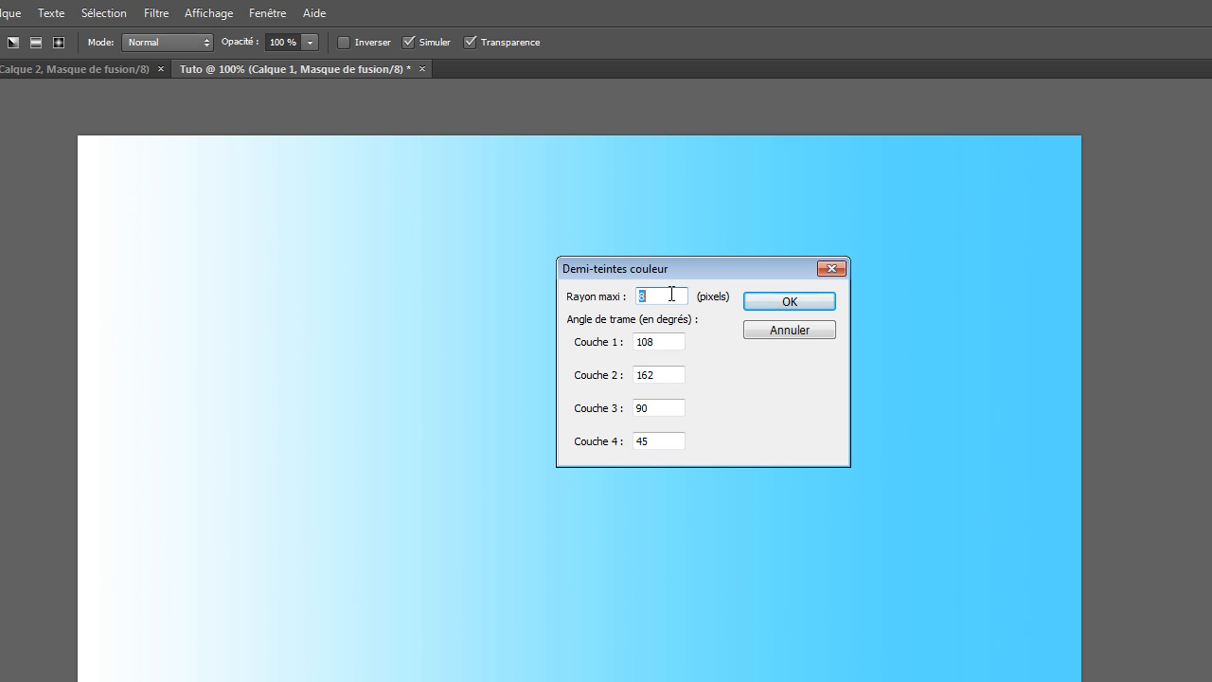
text(20)
key(Tab)
text(200)
key(Tab)
text(200)
key(Tab)
text(200)
key(Tab)
text(0)
key(BackSpace)
text(200)
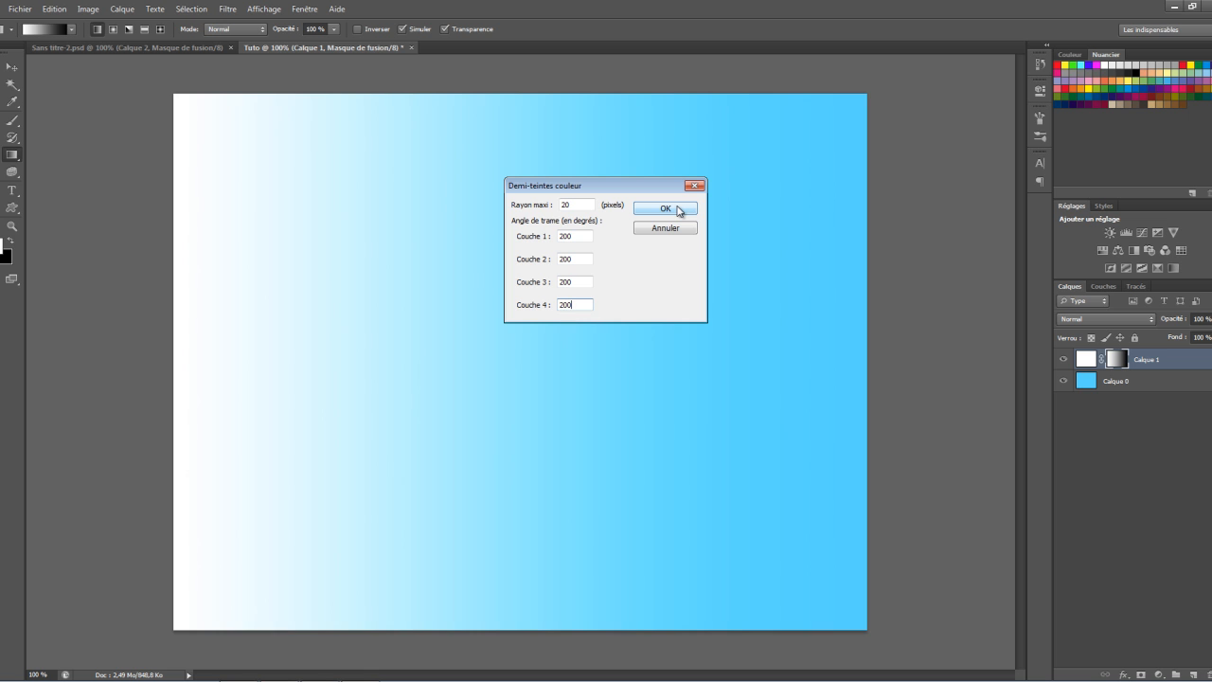
click(678, 210)
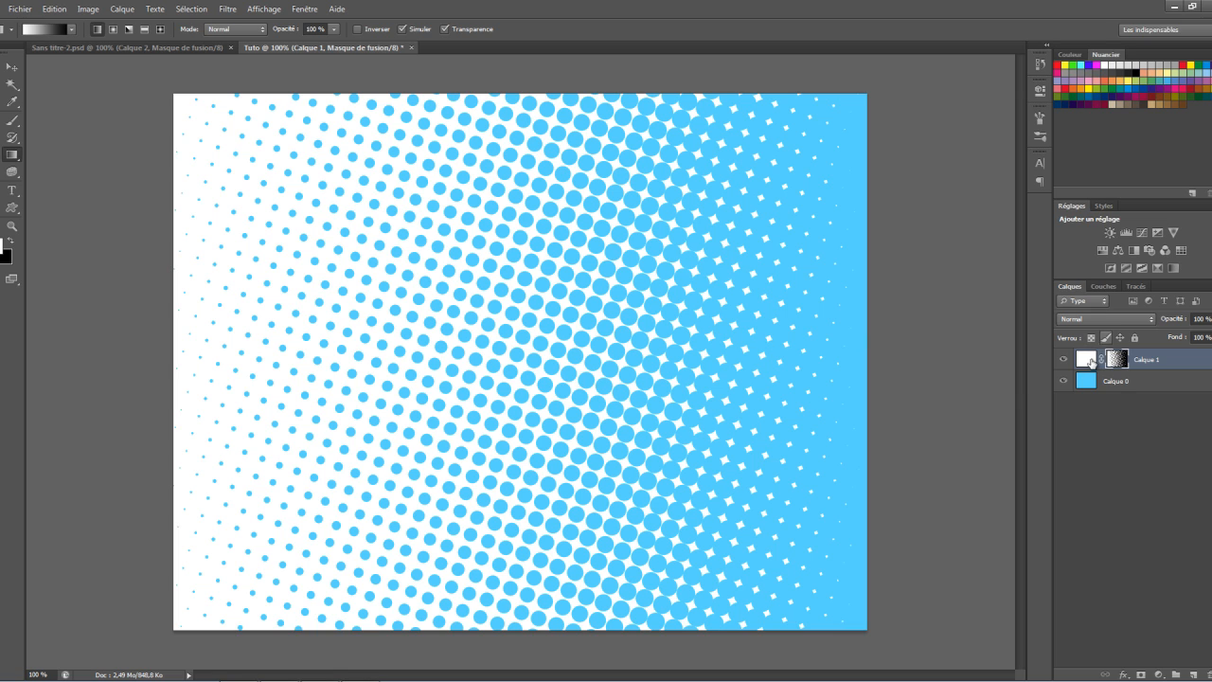
- Try replacing the halftone pattern on the white layer's mask with horizontal white-to-black gradients of different lengths
click(1091, 363)
click(1120, 362)
click(8, 254)
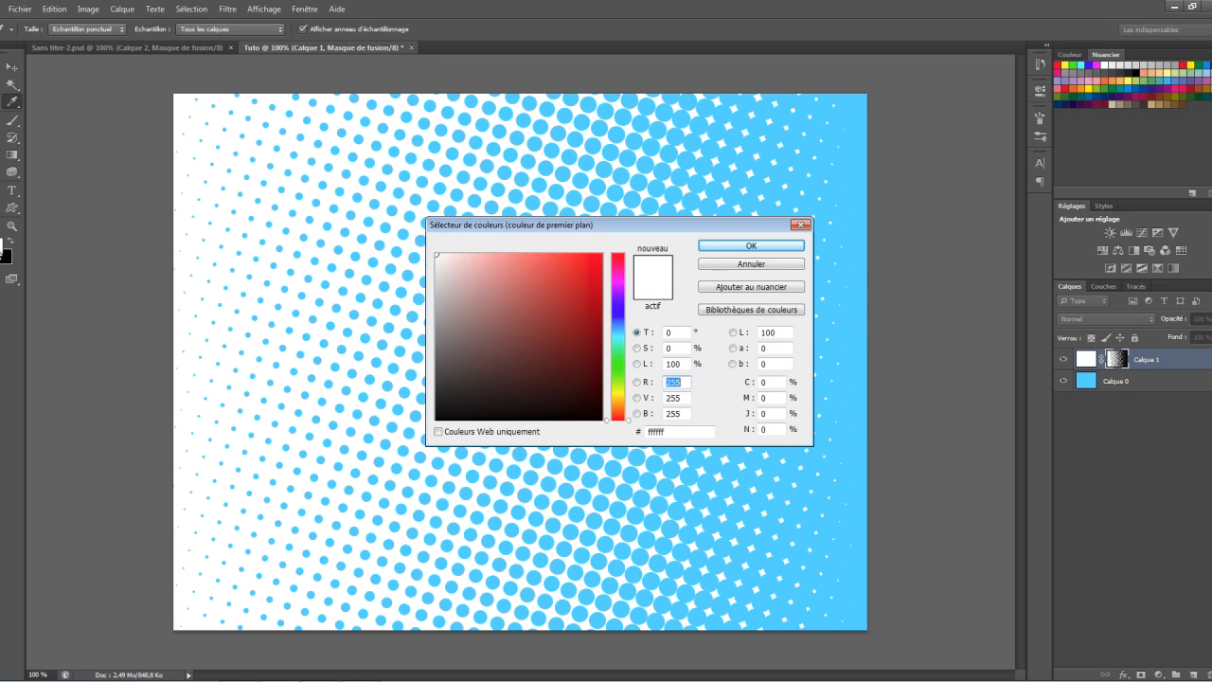
click(761, 267)
drag(262, 384, 584, 382)
drag(273, 385, 414, 392)
drag(143, 356, 748, 351)
drag(168, 342, 957, 338)
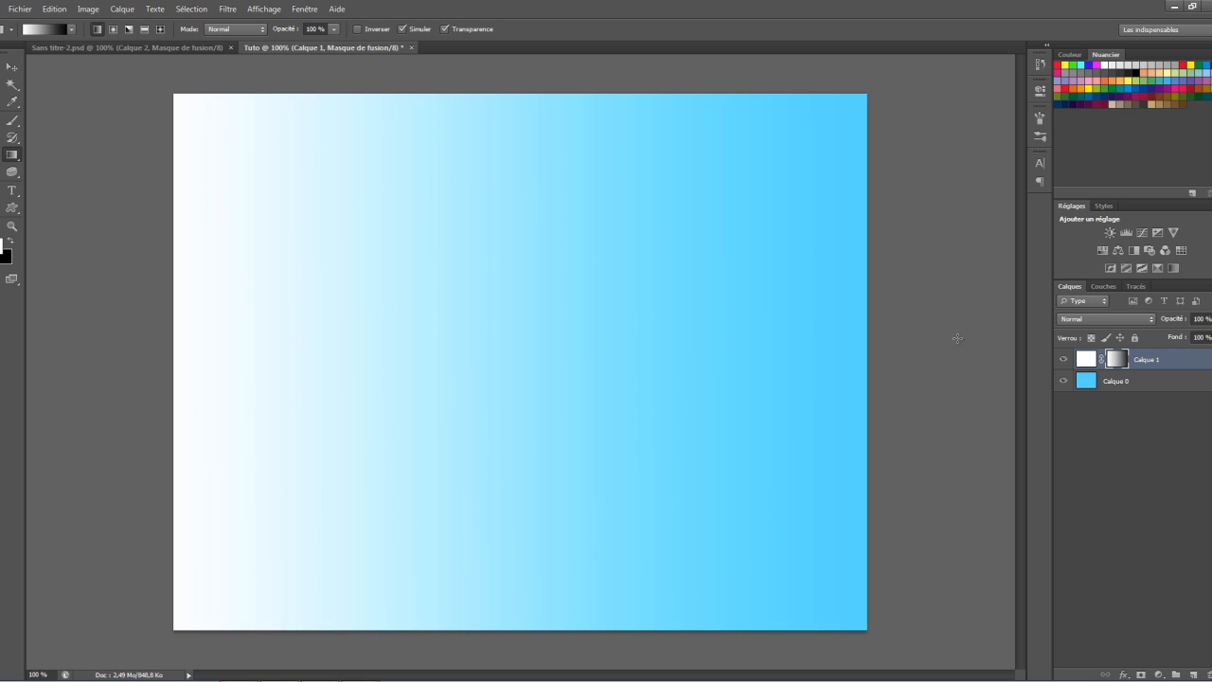
- Draw a diagonal white-to-black gradient on the mask, running from the canvas's upper-left area to its lower-right corner
click(264, 9)
mouse_move(191, 9)
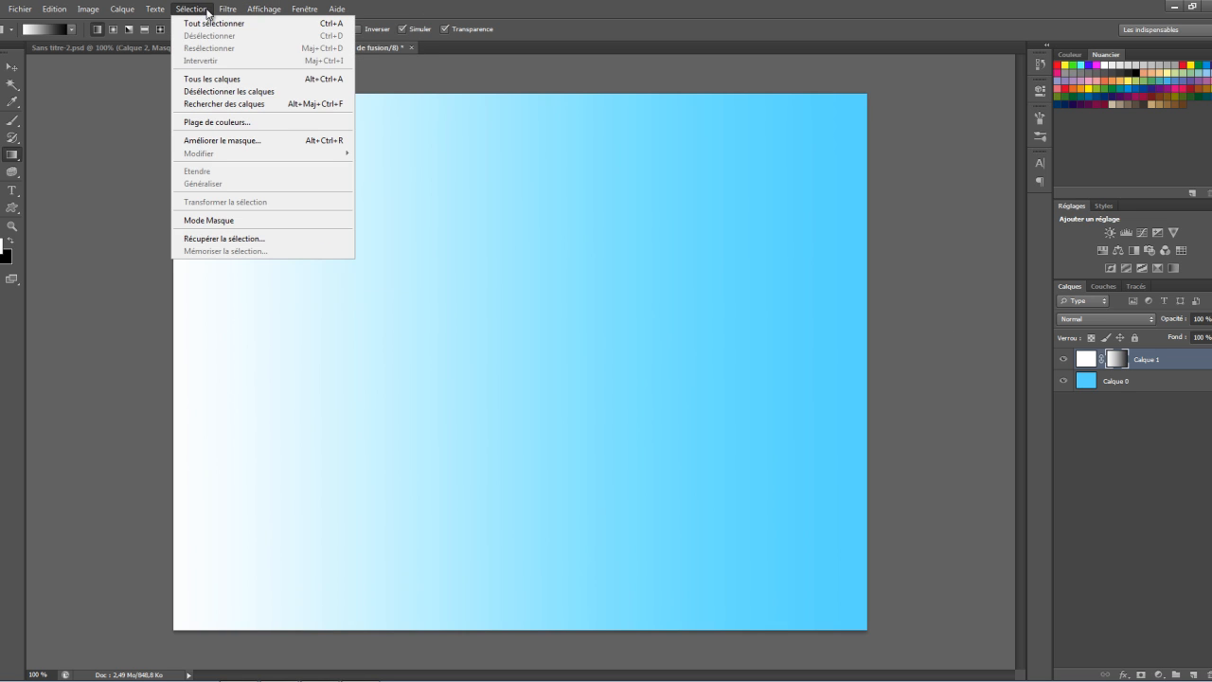
click(133, 156)
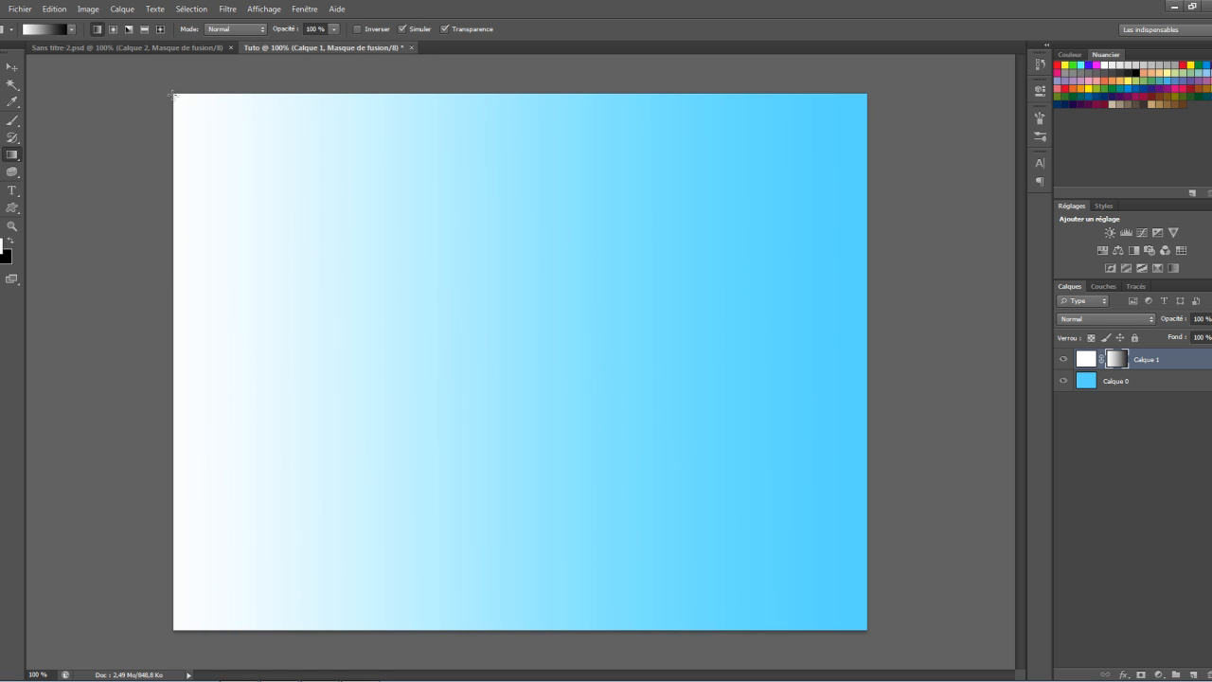
drag(171, 93, 869, 628)
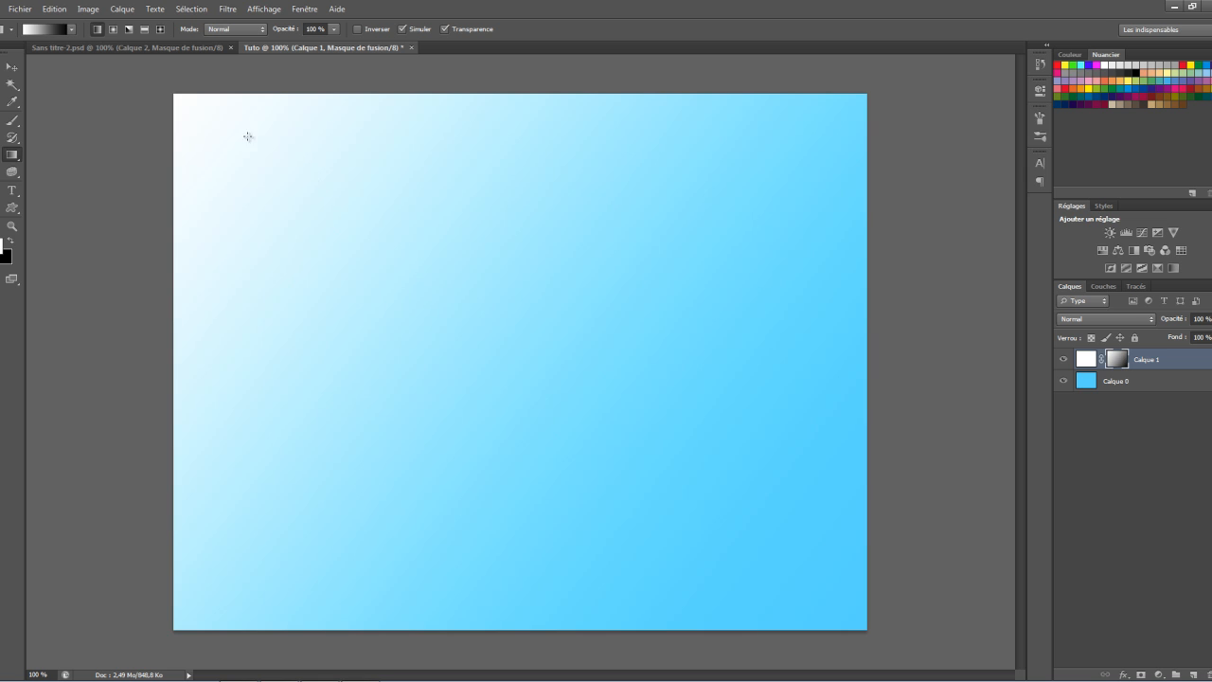
drag(347, 215, 938, 666)
- Apply the Demi-teintes couleur (Color Halftone) filter to the diagonal mask gradient, keeping the filter's existing settings
click(227, 8)
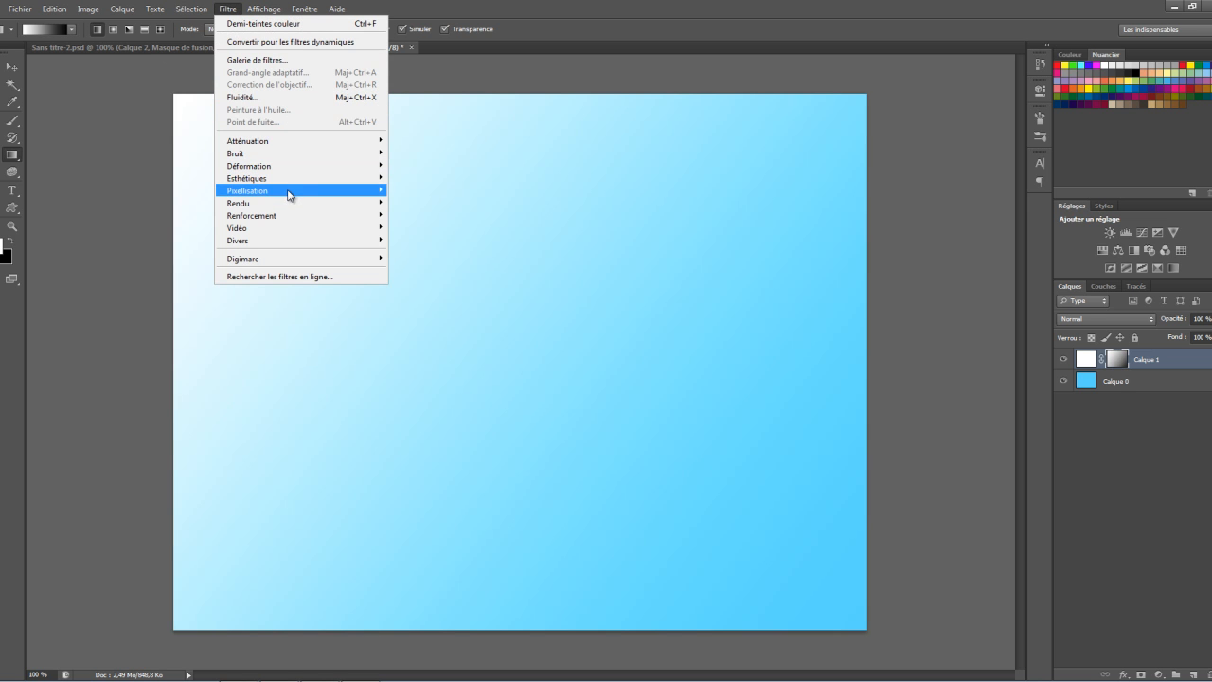
mouse_move(360, 193)
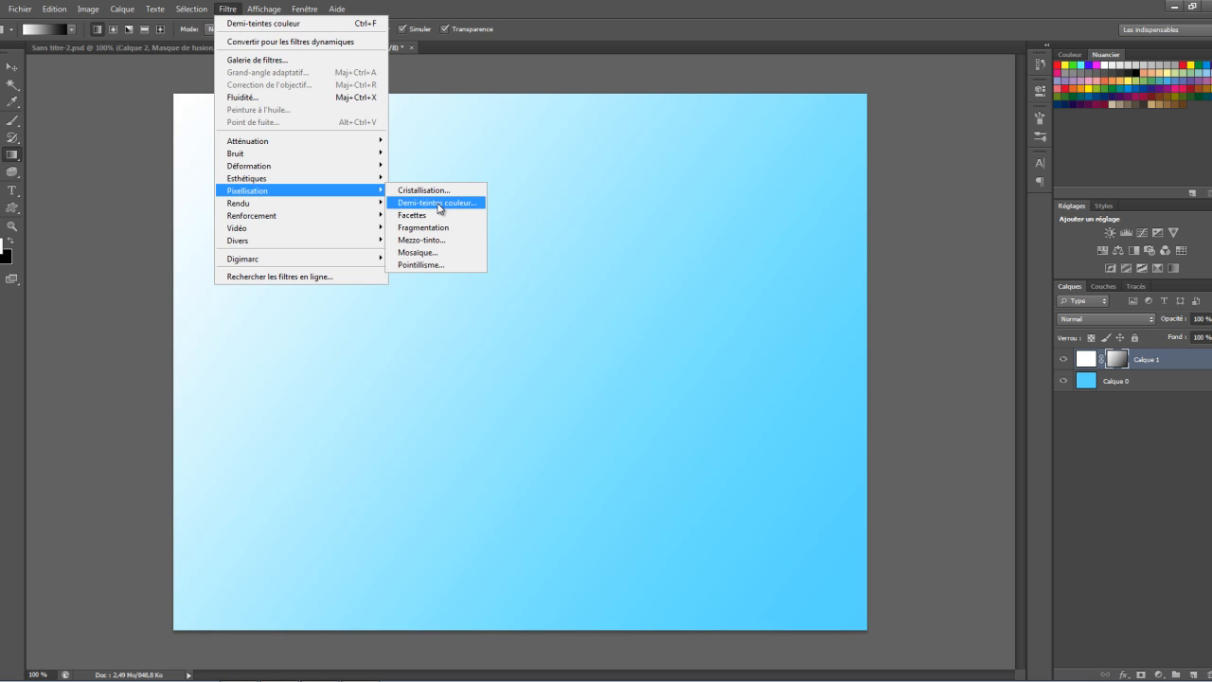
click(473, 203)
click(678, 214)
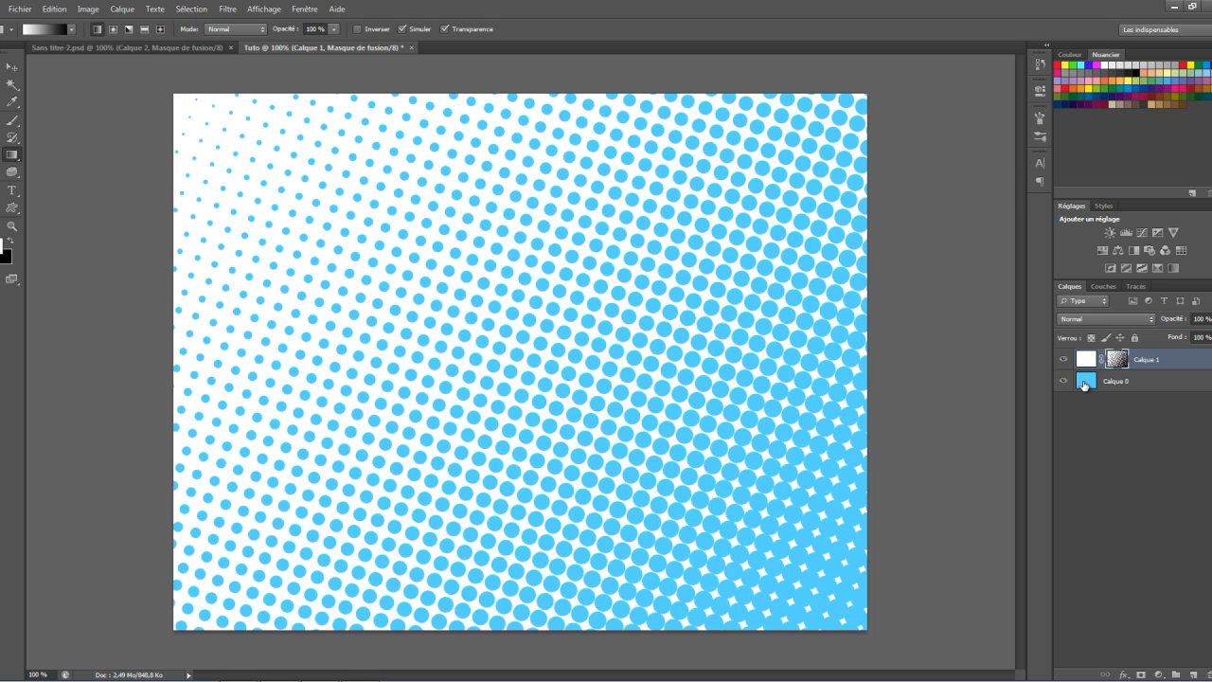
- Select the blue layer Calque 0 for painting with the Brush tool and set the foreground colour to red (ff0000)
click(1085, 384)
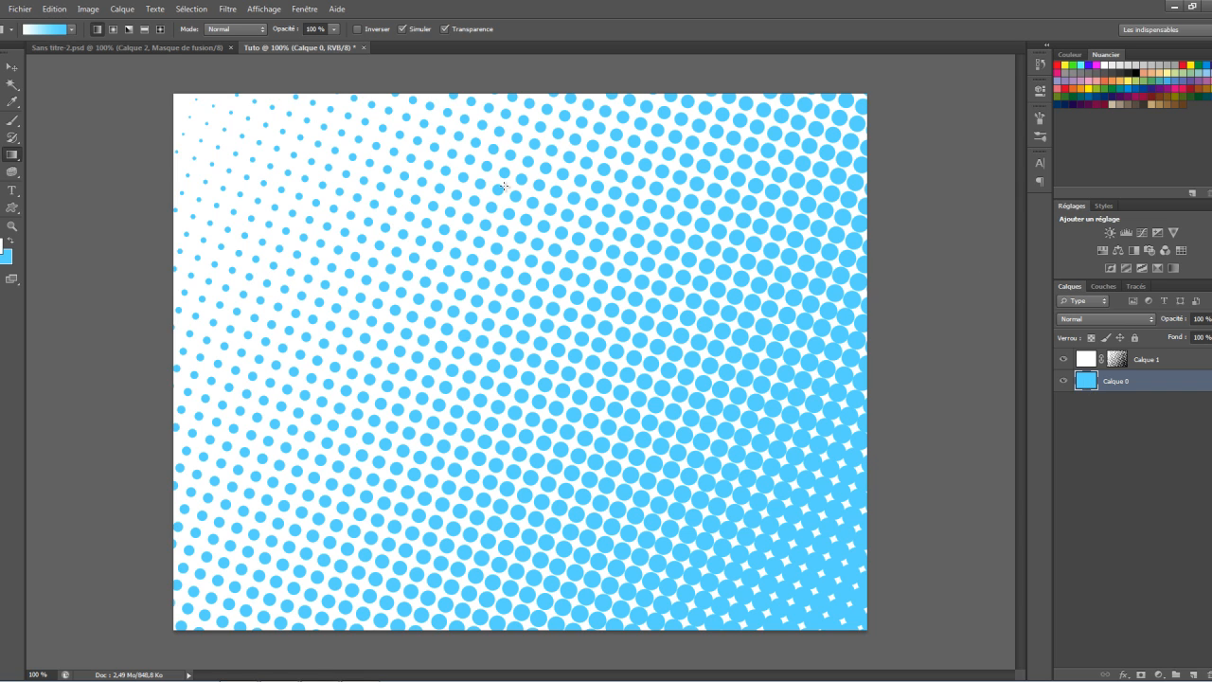
click(12, 120)
click(4, 251)
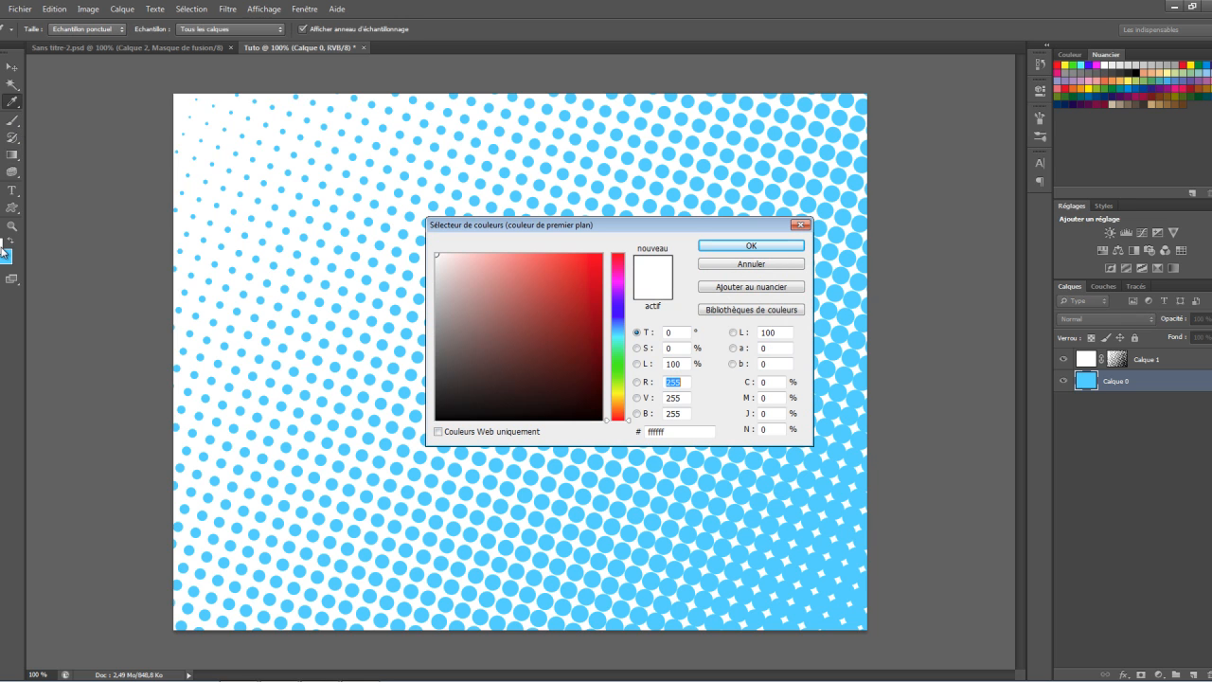
click(601, 278)
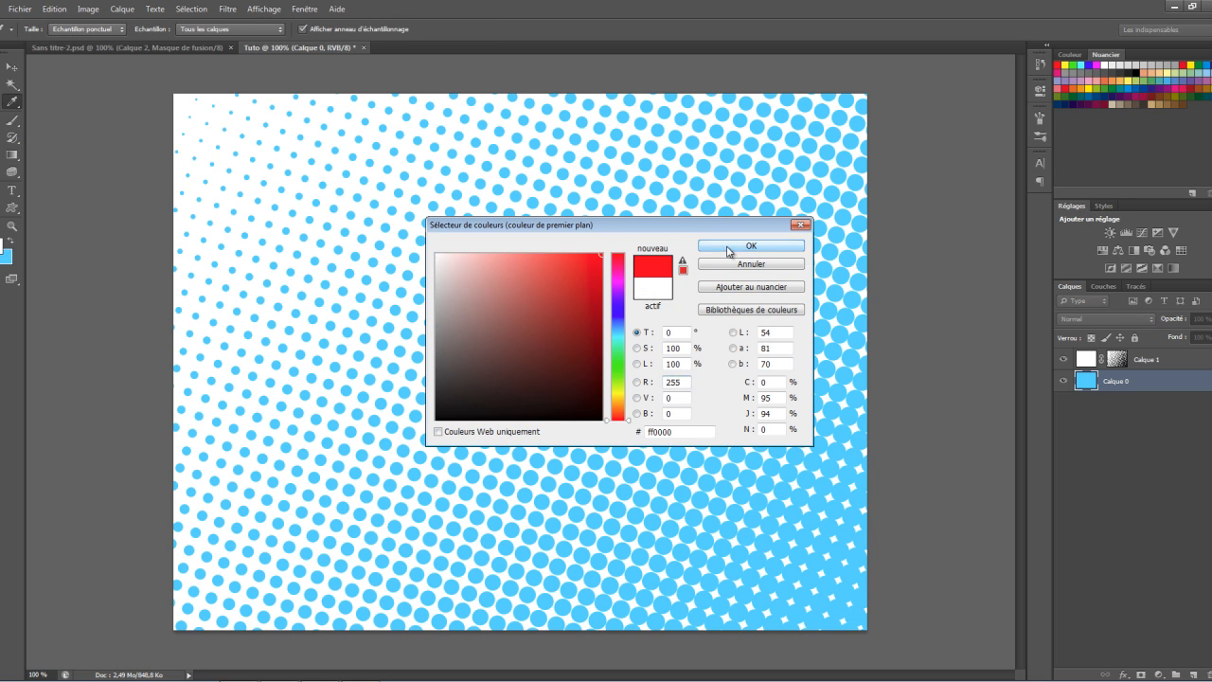
click(717, 249)
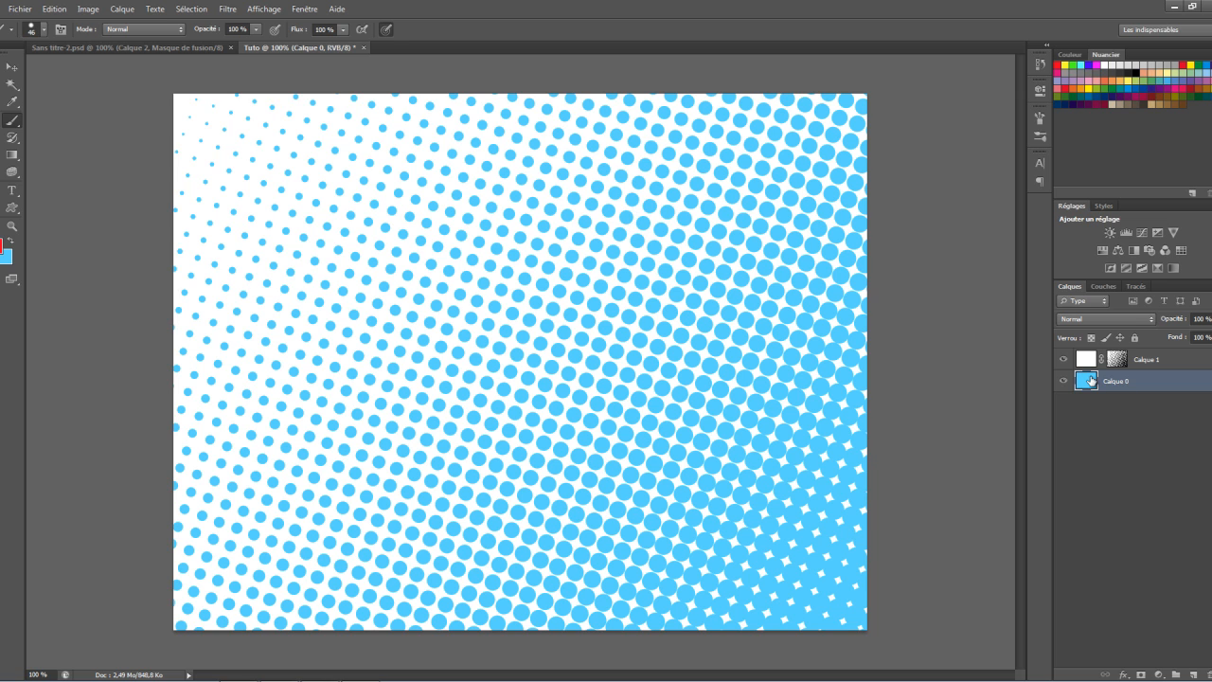
- Try painting red brush strokes across the upper part of Calque 0, beneath the halftone mask
mouse_move(373, 119)
mouse_down()
mouse_move(646, 109)
mouse_move(388, 95)
mouse_move(845, 83)
mouse_move(351, 156)
mouse_up()
mouse_move(88, 200)
mouse_down()
mouse_move(950, 252)
mouse_move(606, 312)
mouse_move(771, 347)
mouse_move(708, 372)
mouse_move(531, 383)
mouse_move(663, 407)
mouse_move(511, 464)
mouse_move(675, 479)
mouse_move(701, 497)
mouse_up()
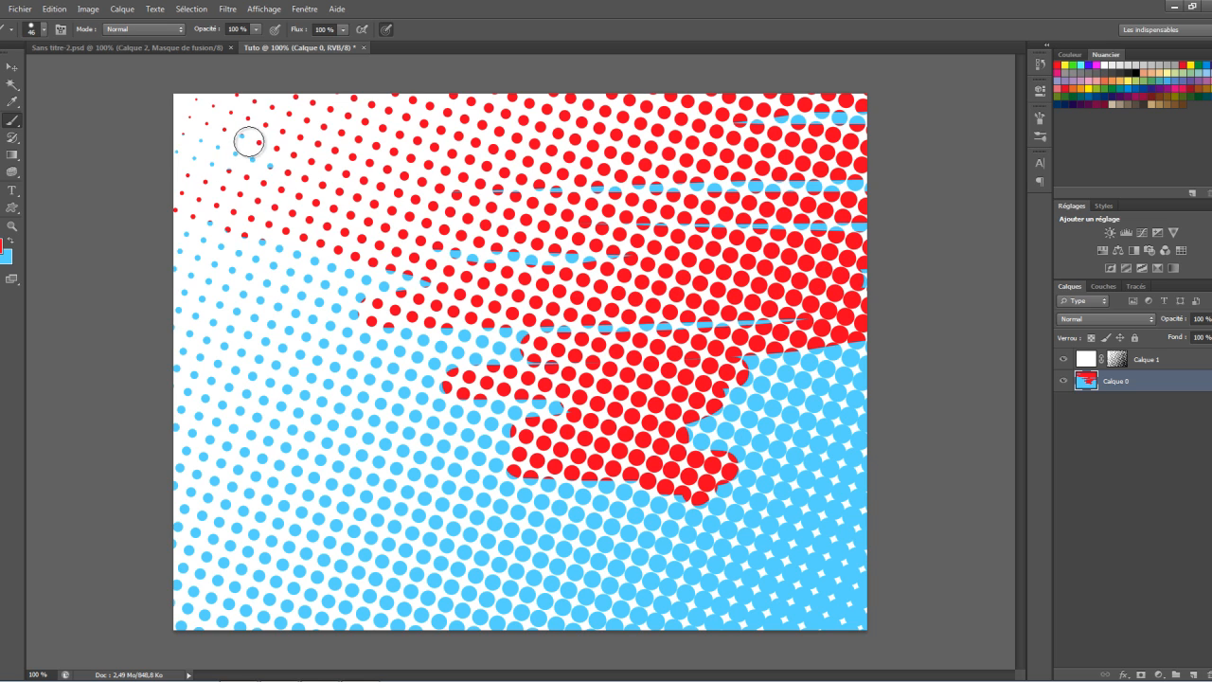
mouse_move(494, 305)
mouse_down()
mouse_move(407, 346)
mouse_move(731, 350)
mouse_move(546, 314)
mouse_move(490, 282)
mouse_move(648, 214)
mouse_move(592, 210)
mouse_move(860, 236)
mouse_move(517, 278)
mouse_move(883, 259)
mouse_move(674, 168)
mouse_move(580, 166)
mouse_move(928, 171)
mouse_move(607, 178)
mouse_move(917, 176)
mouse_move(546, 161)
mouse_move(796, 104)
mouse_move(727, 119)
mouse_move(931, 115)
mouse_move(891, 135)
mouse_up()
mouse_move(834, 332)
mouse_down()
mouse_move(708, 324)
mouse_move(860, 269)
mouse_up()
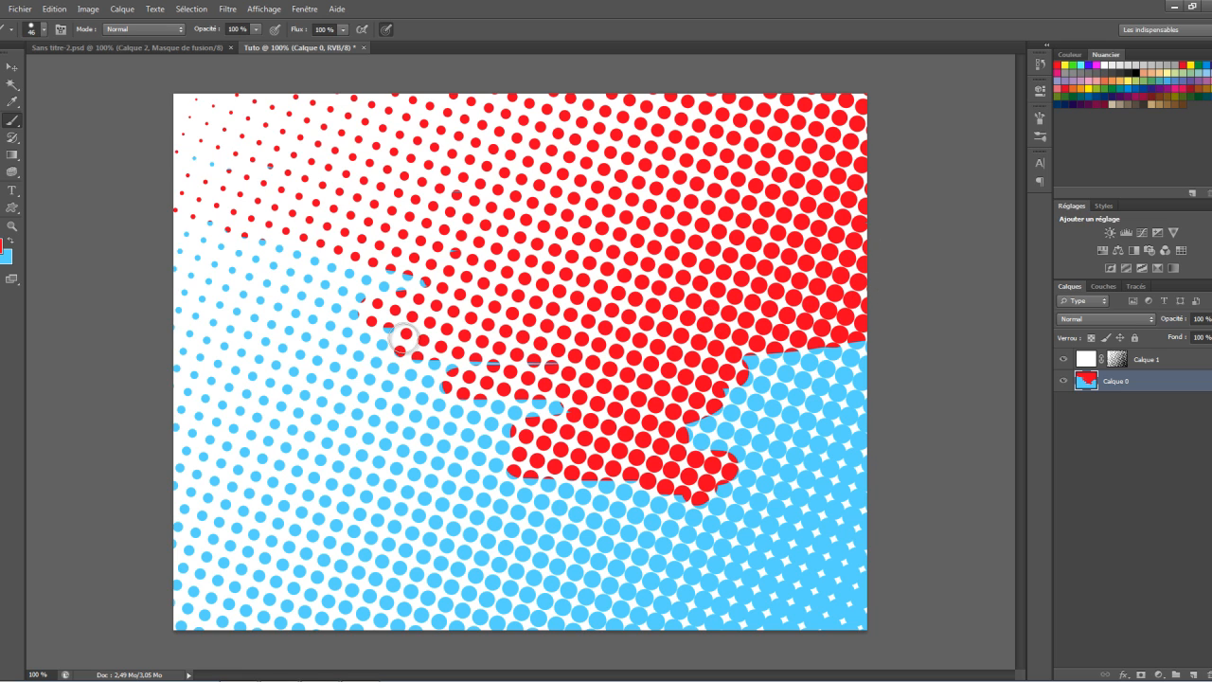
mouse_move(339, 321)
mouse_down()
mouse_move(189, 320)
mouse_move(431, 290)
mouse_move(101, 244)
mouse_move(272, 253)
mouse_move(200, 270)
mouse_move(287, 198)
mouse_move(232, 114)
mouse_move(301, 142)
mouse_up()
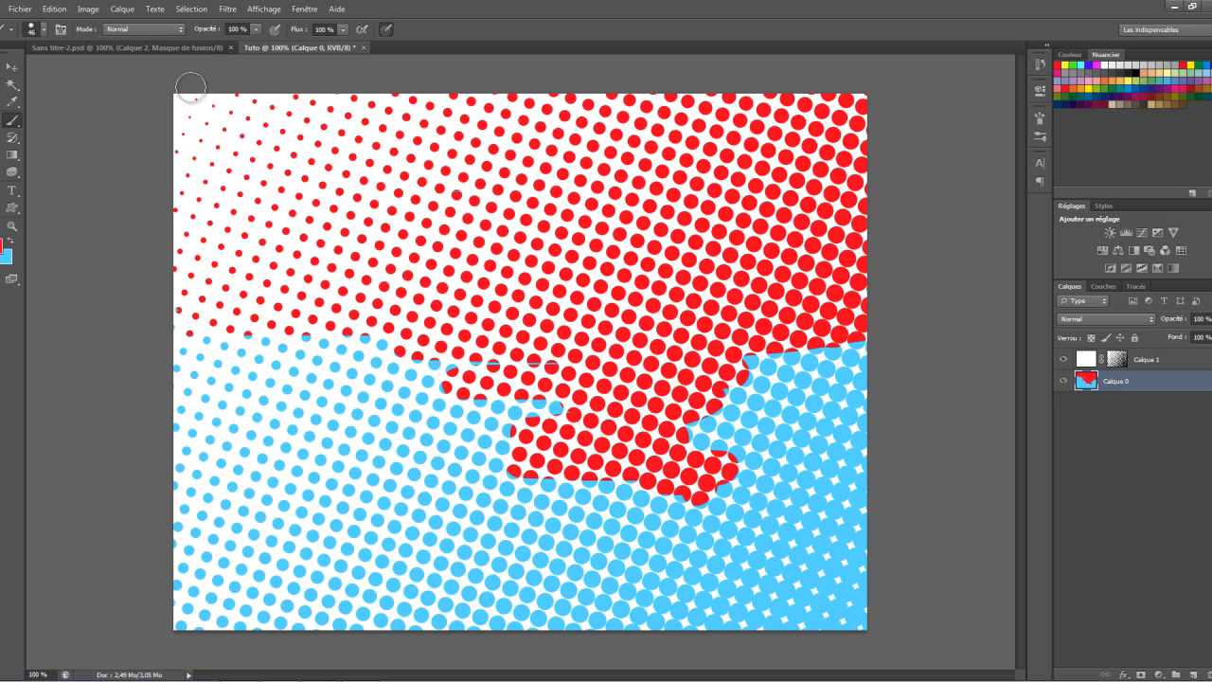
mouse_move(884, 319)
mouse_down()
mouse_move(655, 337)
mouse_move(1009, 327)
mouse_move(598, 352)
mouse_move(1012, 364)
mouse_move(784, 402)
mouse_move(114, 387)
mouse_move(720, 355)
mouse_move(281, 347)
mouse_move(403, 314)
mouse_move(330, 298)
mouse_move(349, 352)
mouse_move(300, 356)
mouse_up()
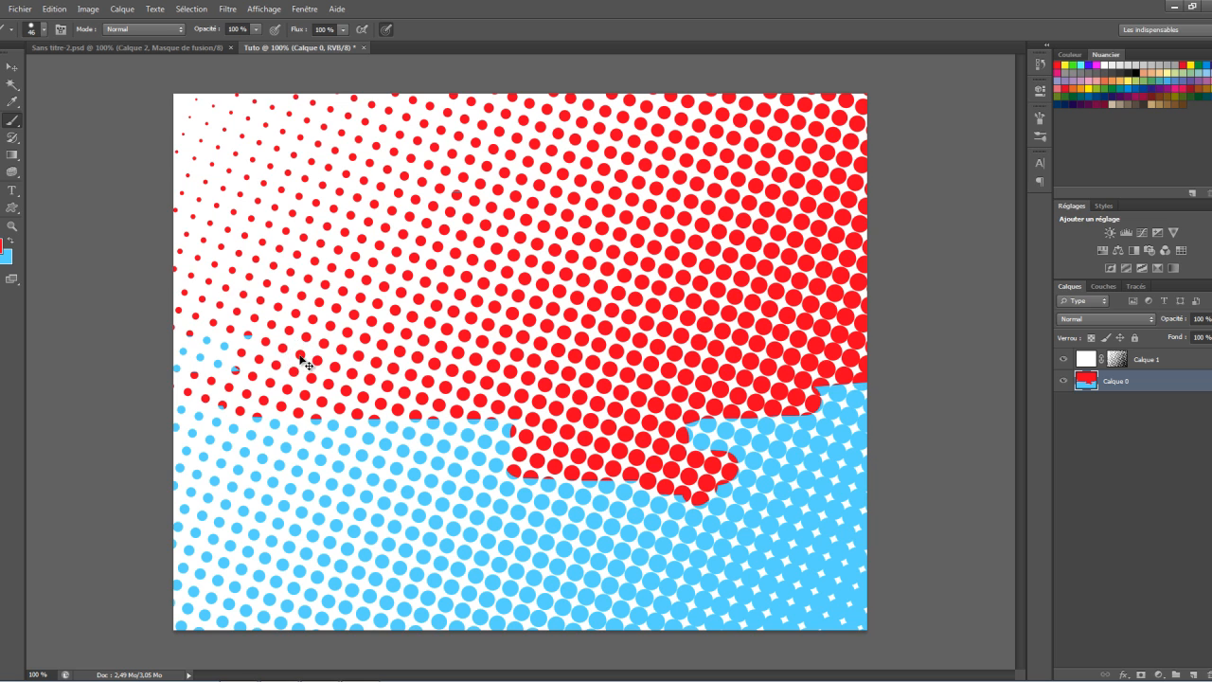
- Undo the red brush strokes painted on Calque 0
key(ctrl+alt+z)
key(ctrl+alt+z)
key(ctrl+alt+z)
key(ctrl+alt+z)
key(ctrl+alt+z)
key(ctrl+alt+z)
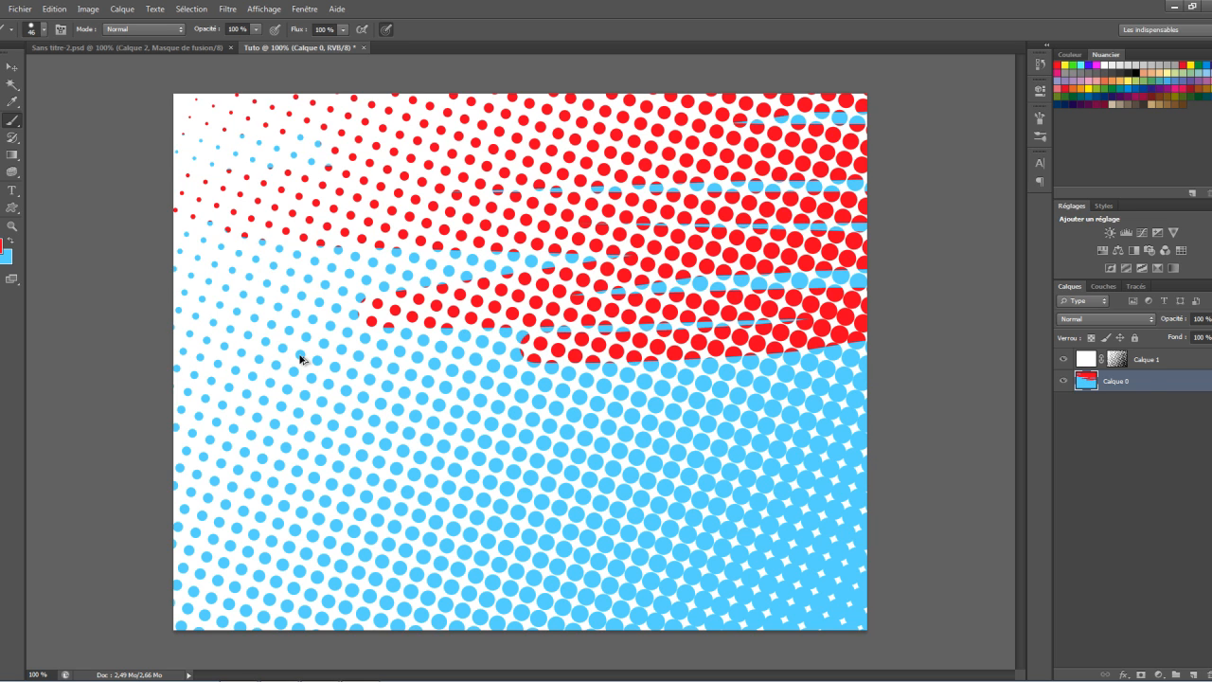
- Prepare the Gradient tool on Calque 0 with the blue as foreground colour and black (000000) as background colour
click(1085, 383)
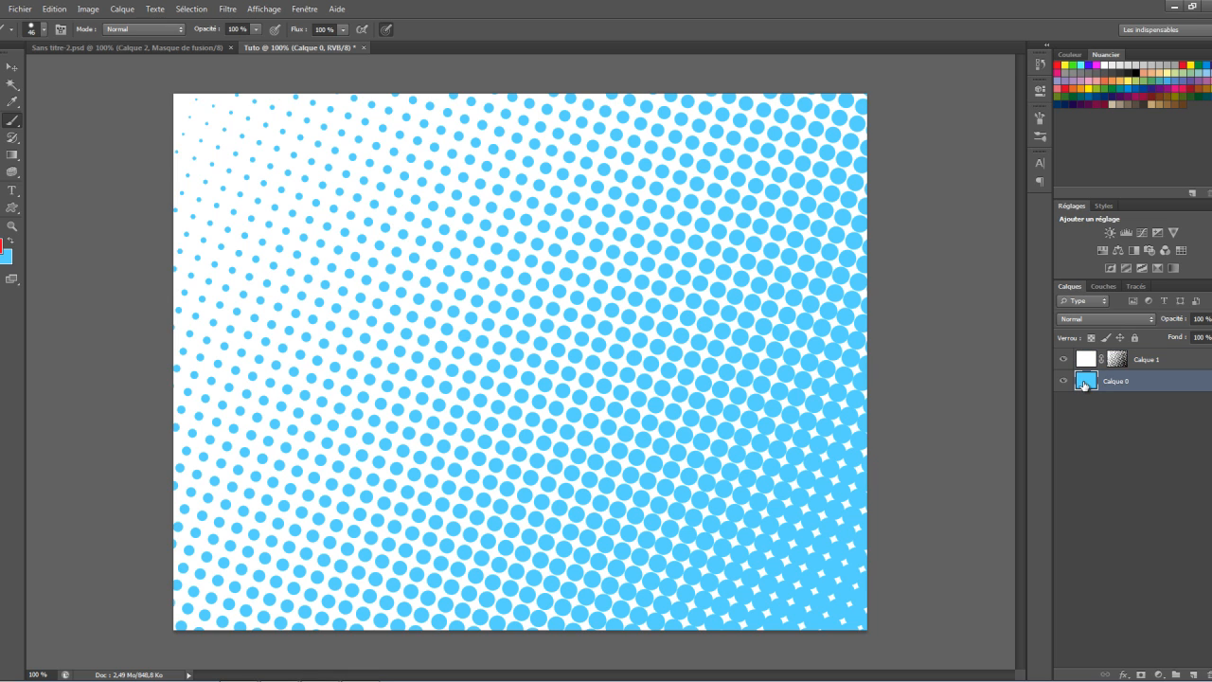
click(15, 157)
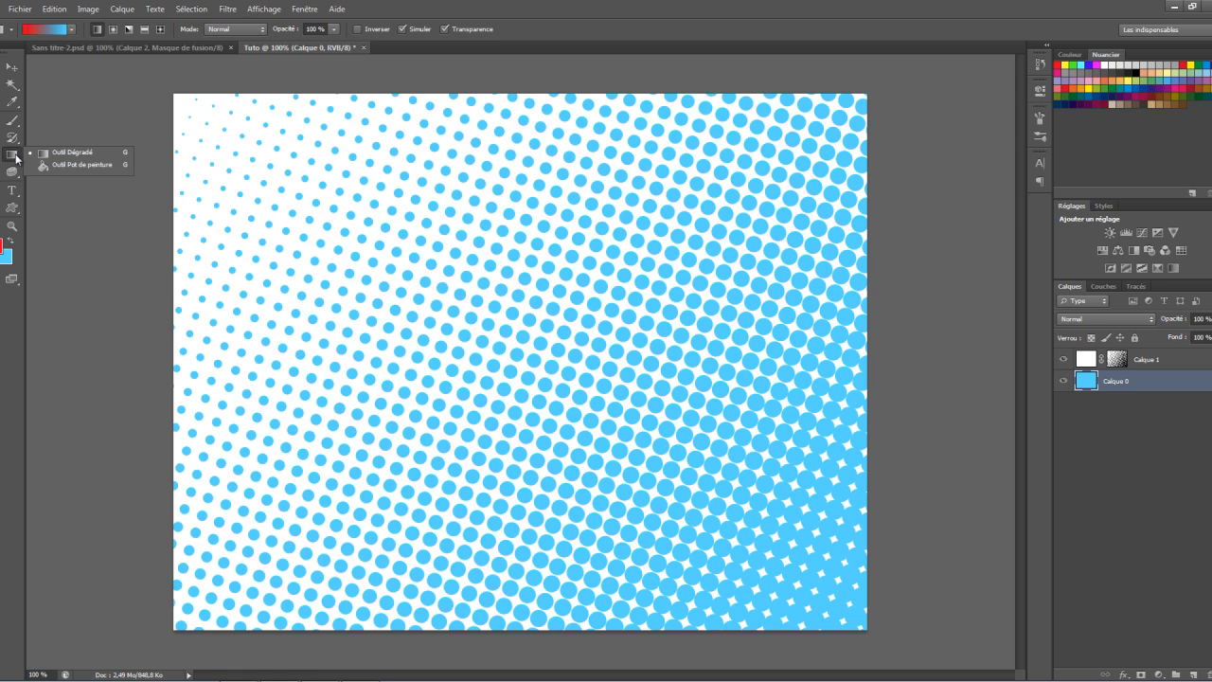
click(0, 272)
click(7, 259)
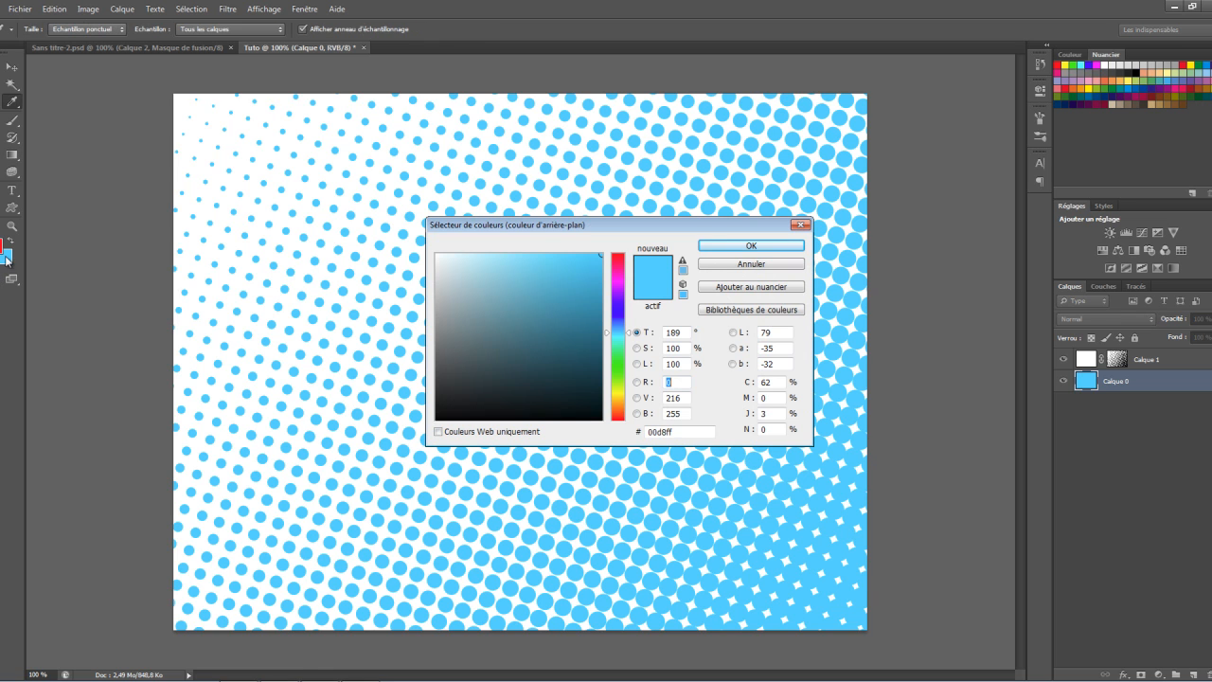
click(801, 227)
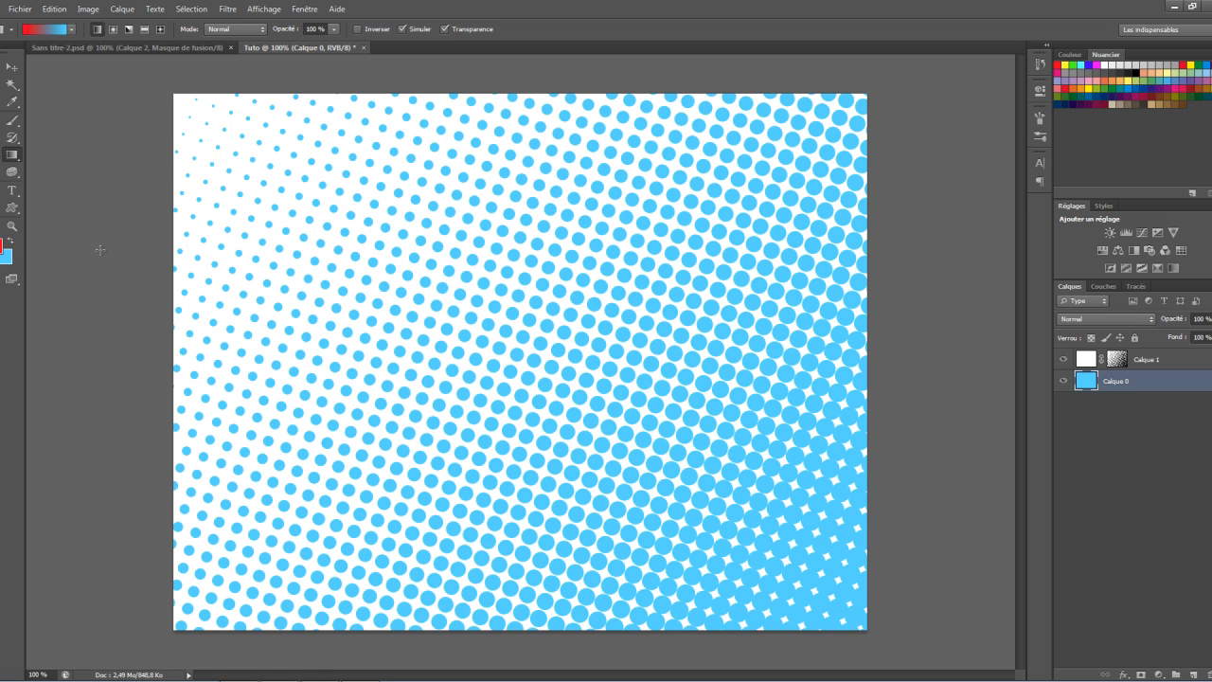
click(10, 244)
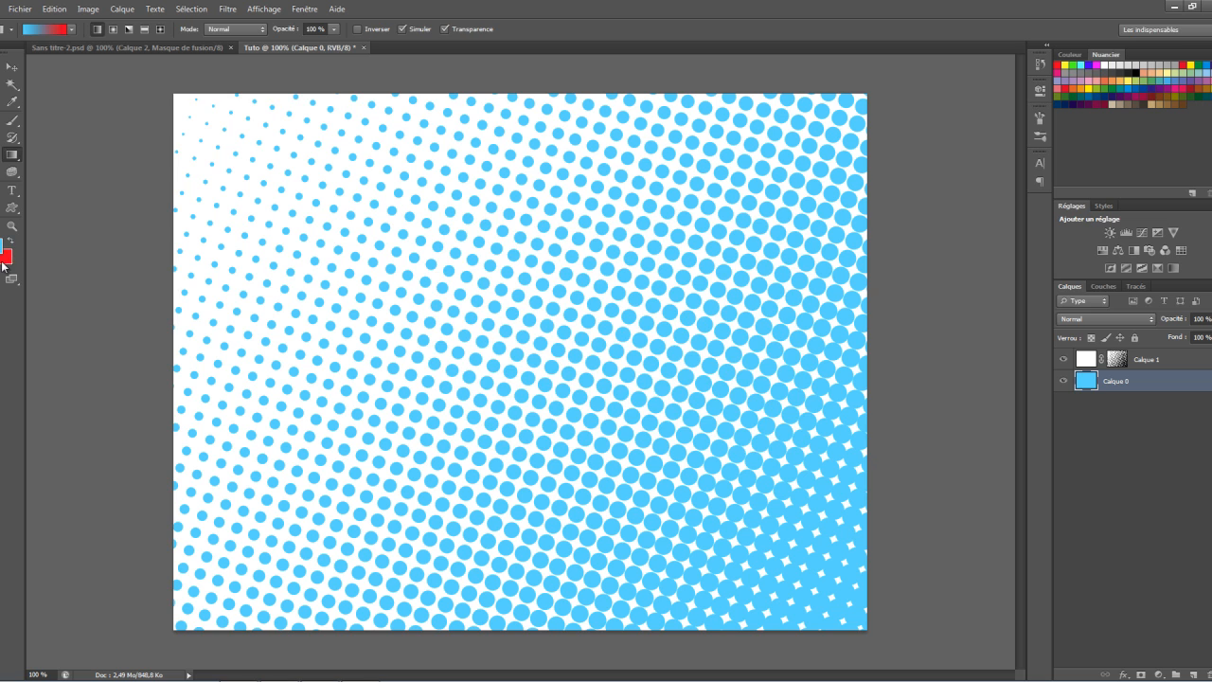
click(4, 261)
drag(465, 390, 360, 471)
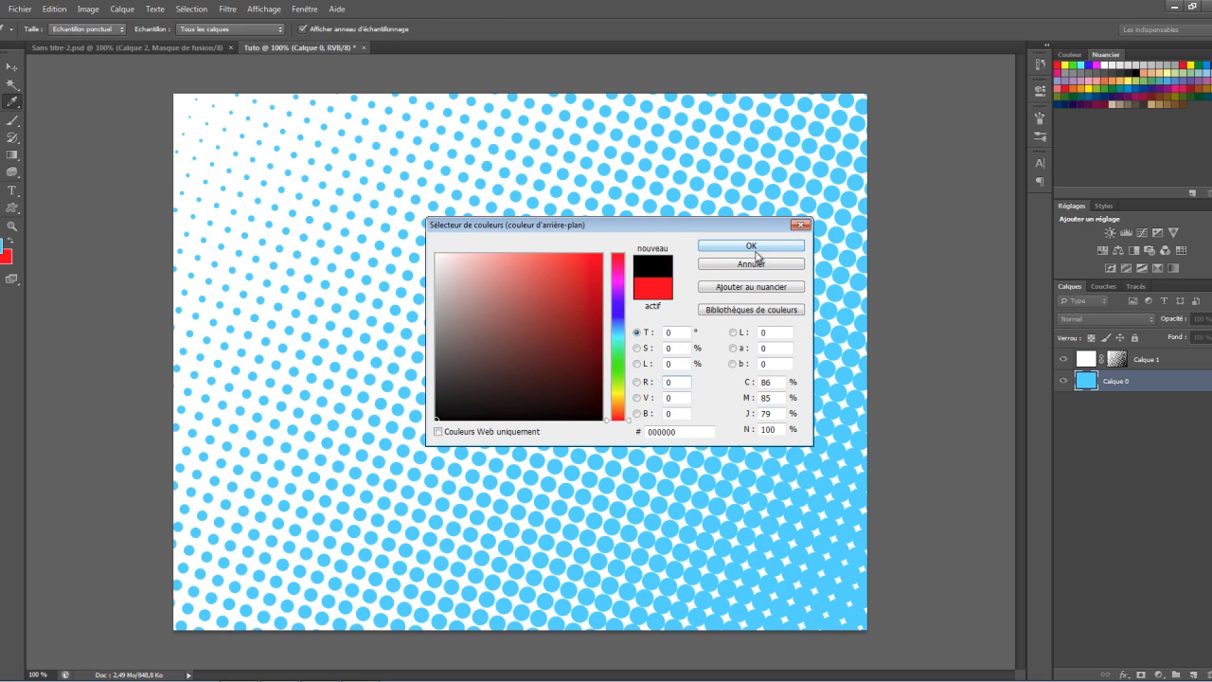
click(754, 247)
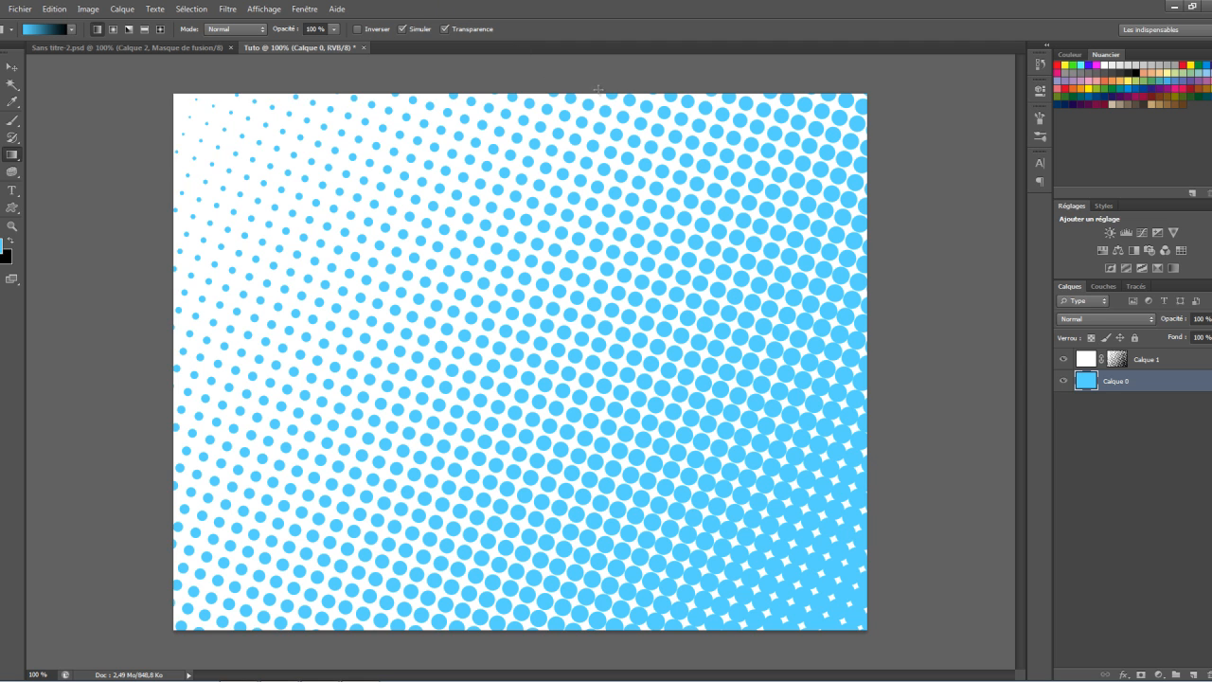
- Draw a vertical blue-to-black gradient on Calque 0, from the canvas's upper area down to its lower edge
drag(533, 71, 539, 644)
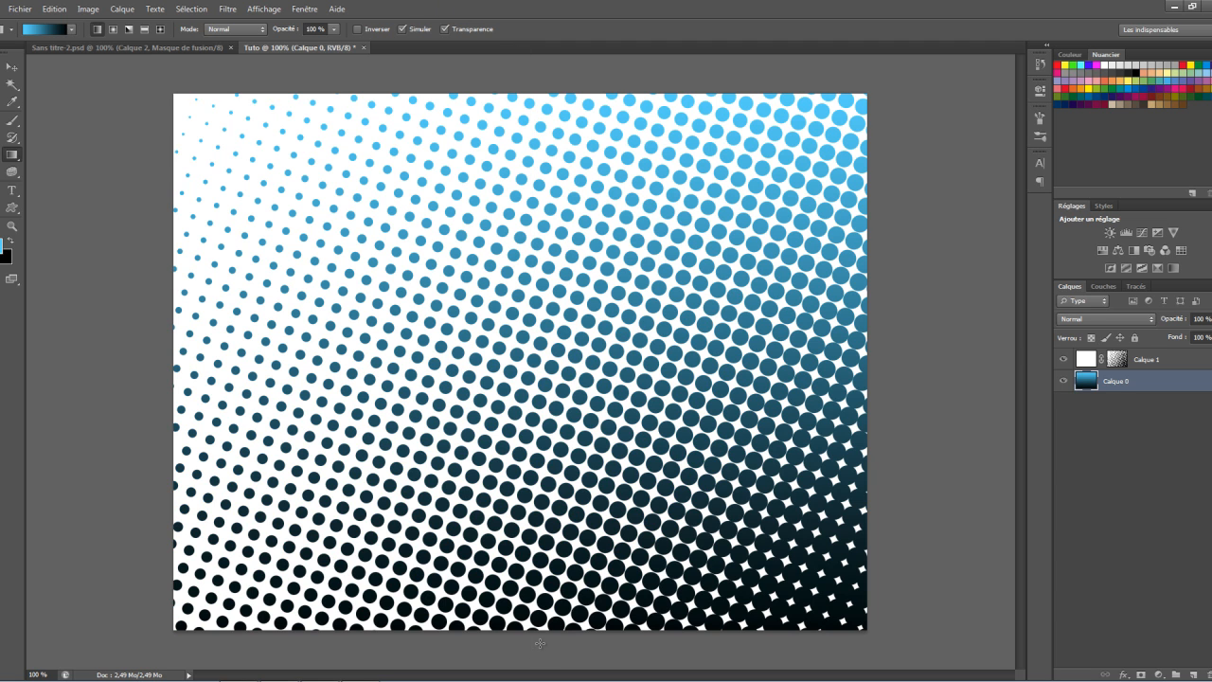
drag(559, 74, 528, 672)
drag(556, 261, 562, 607)
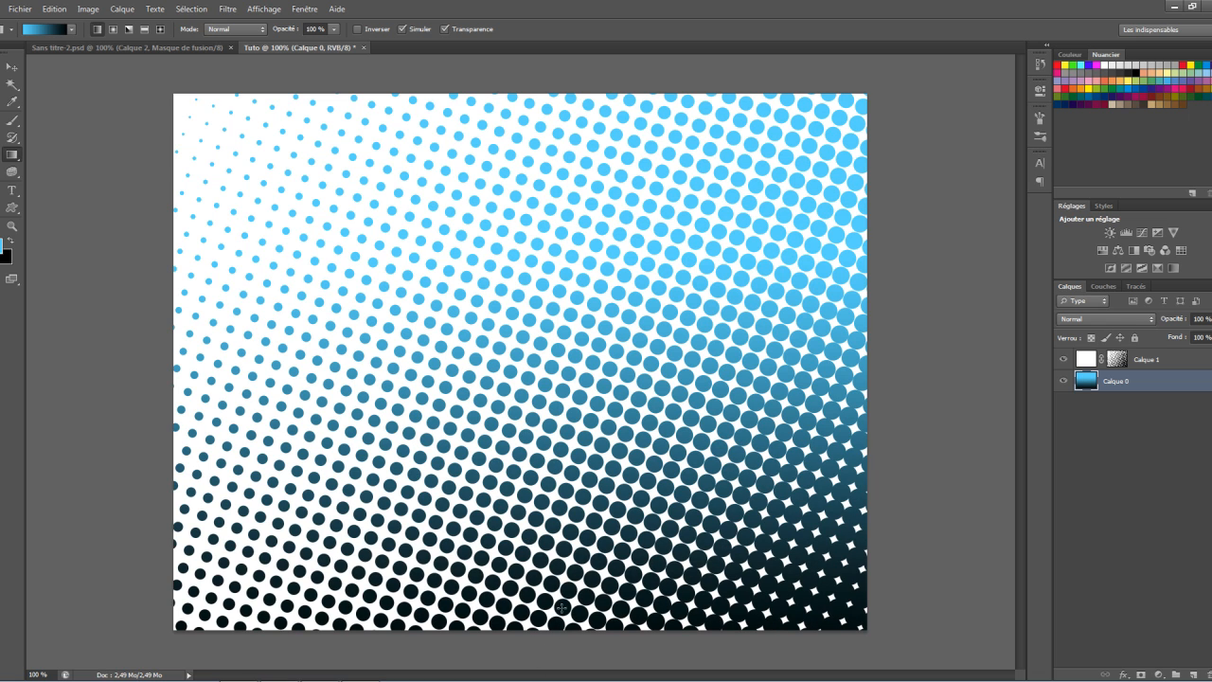
drag(598, 163, 585, 626)
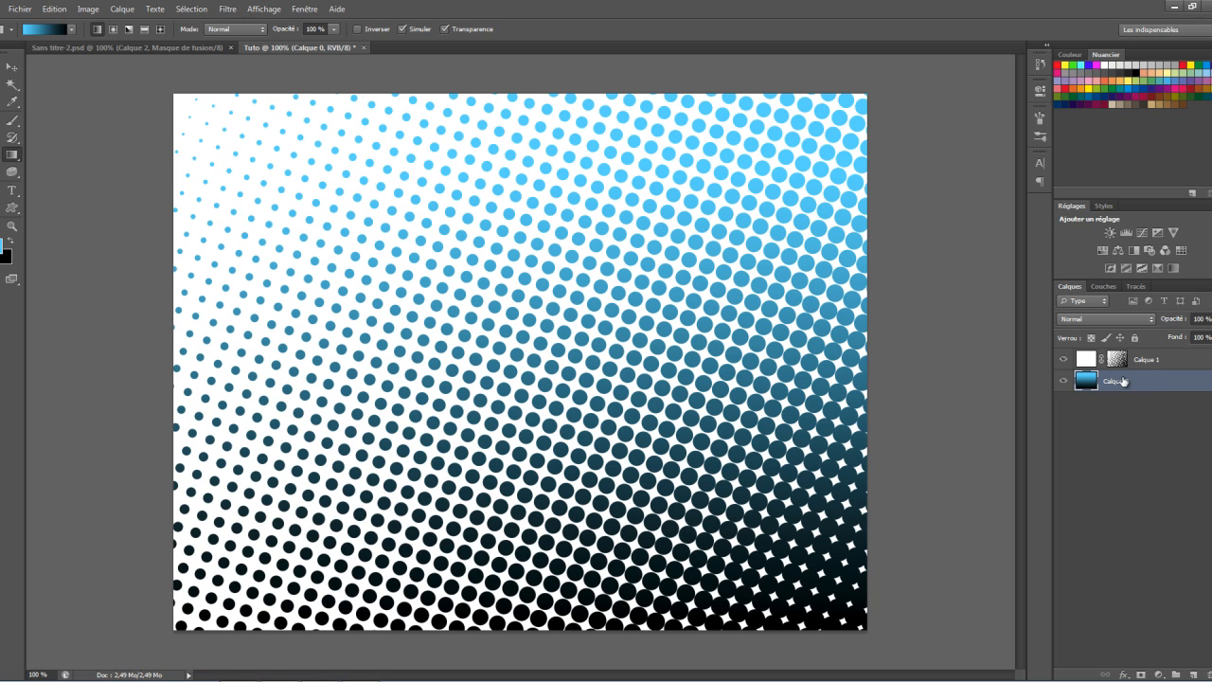
- Add a black TUTO text layer above Calque 1 and move the text towards the middle of the canvas
click(1116, 360)
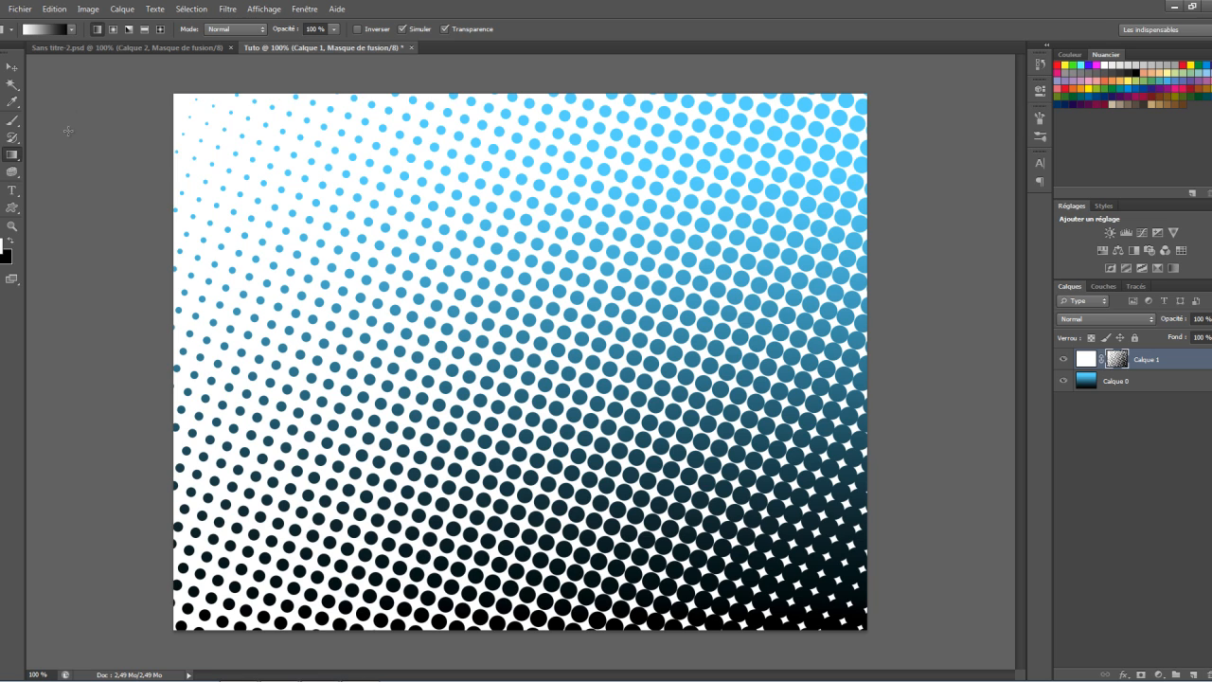
click(13, 191)
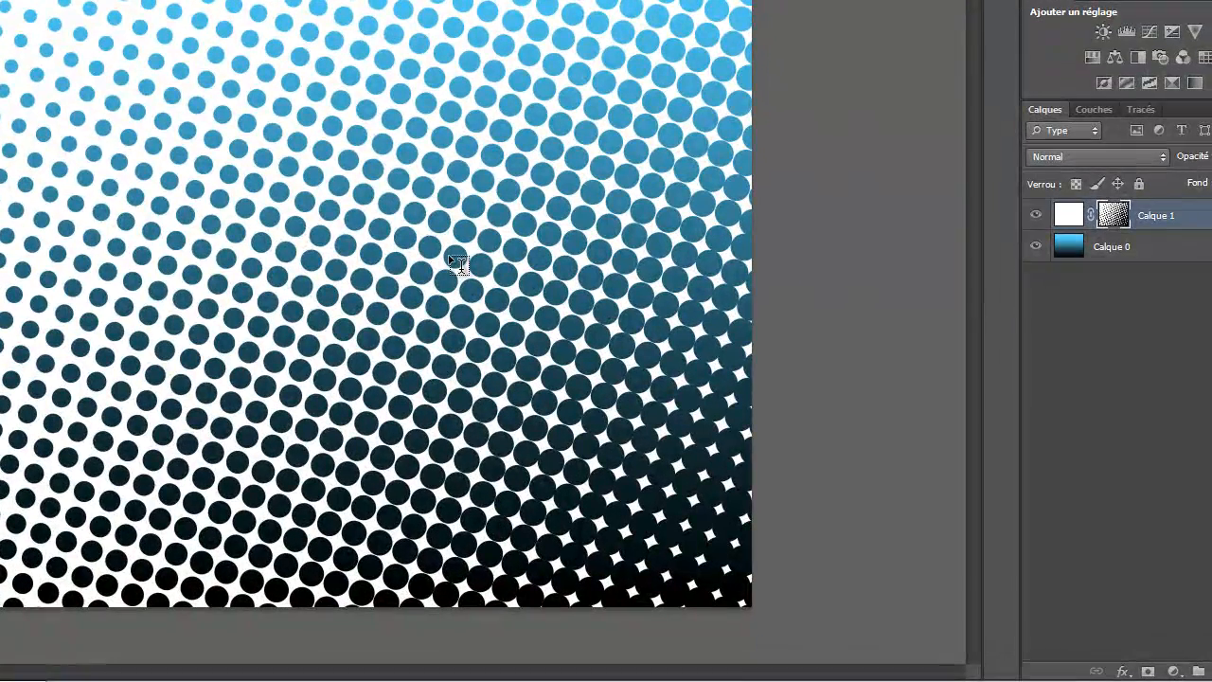
click(108, 200)
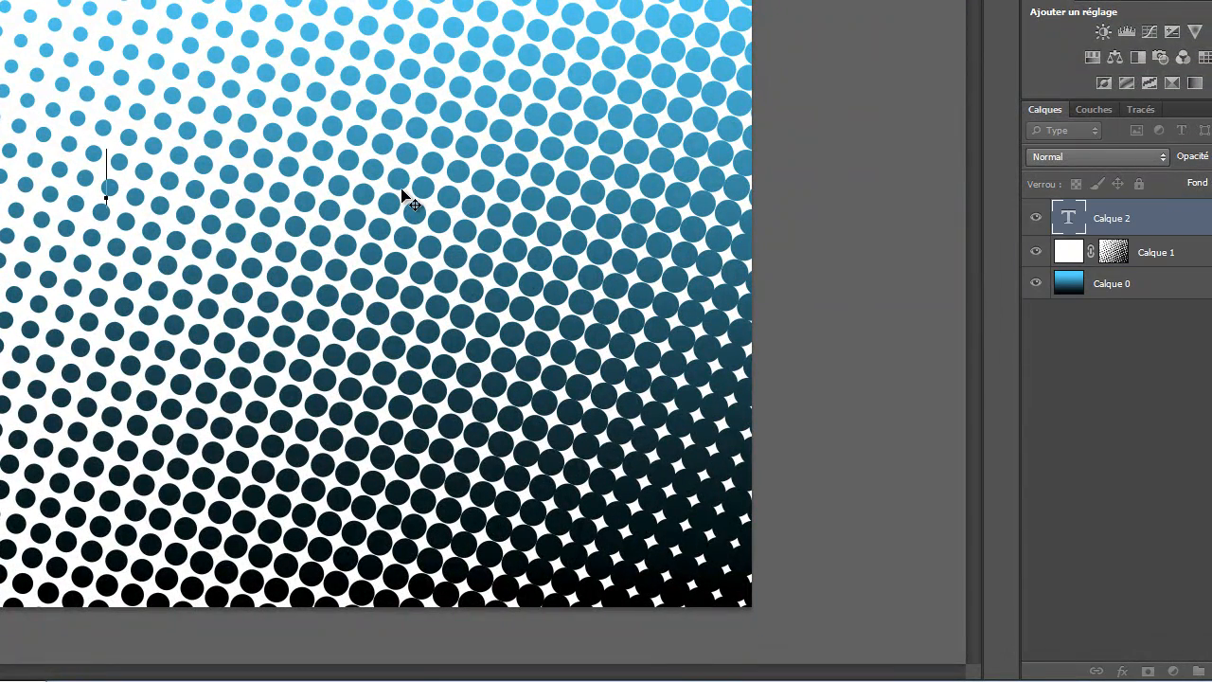
text(TUTO)
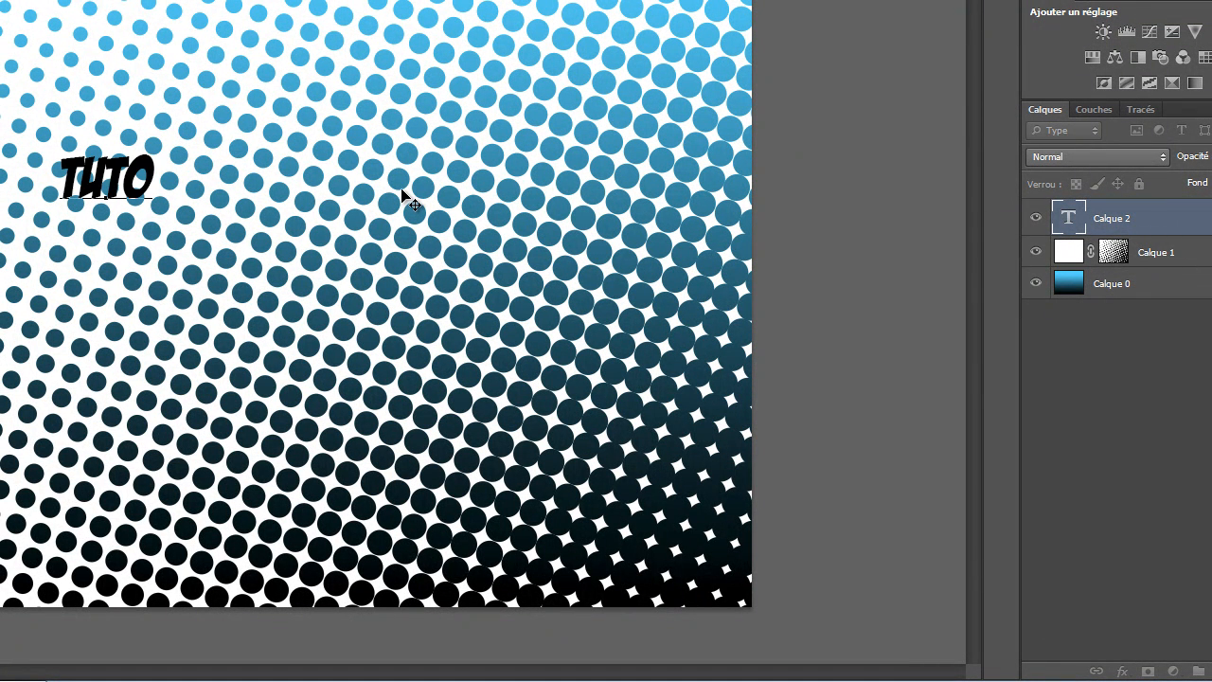
key(ctrl+a)
drag(140, 245, 259, 240)
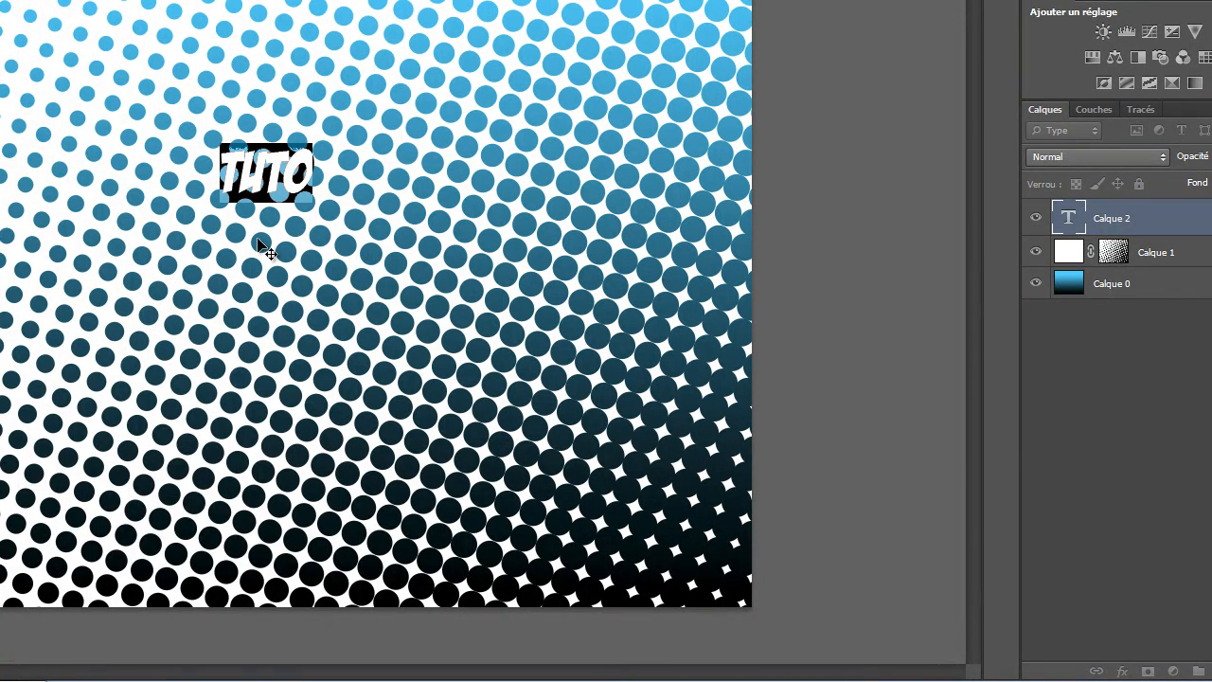
click(1159, 219)
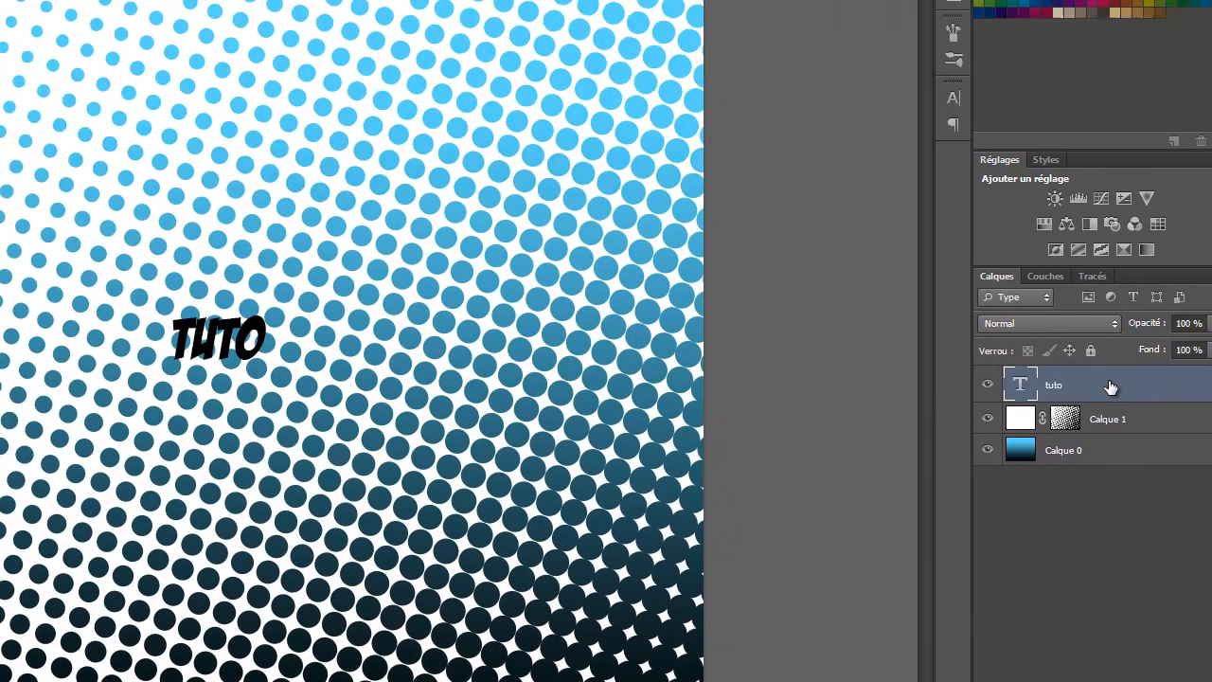
- Give the tuto text layer a black Contour (Stroke) effect, 5 px in size and positioned Extérieur
double_click(1110, 386)
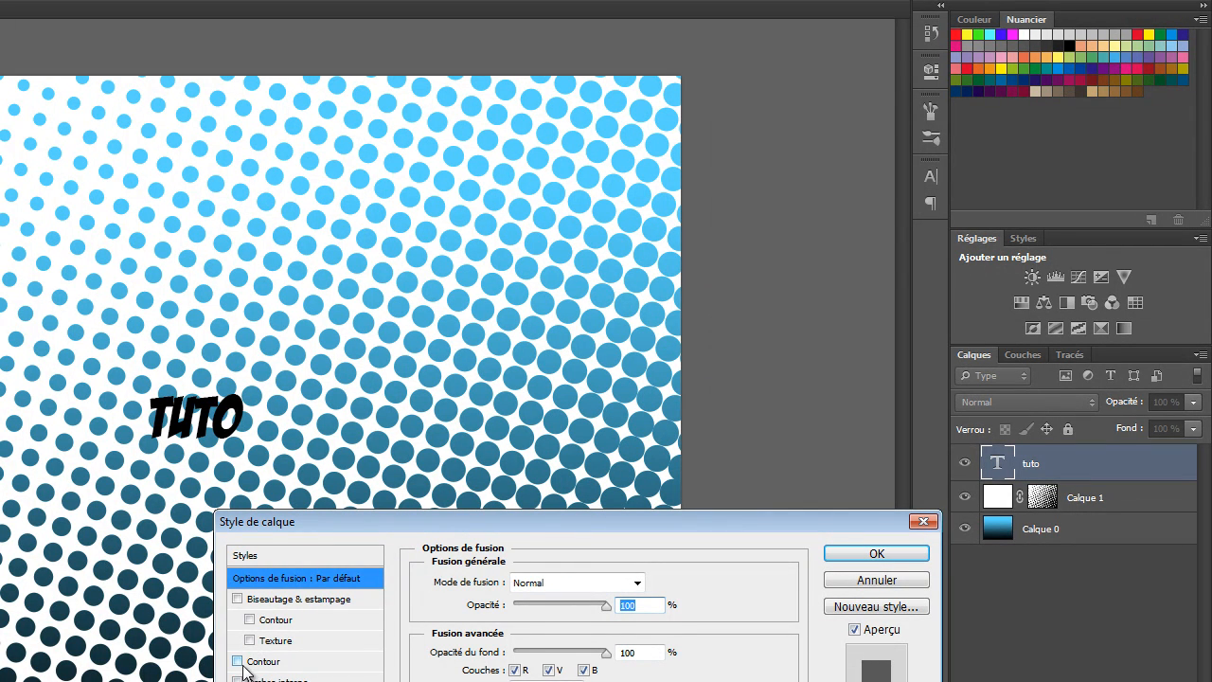
click(261, 662)
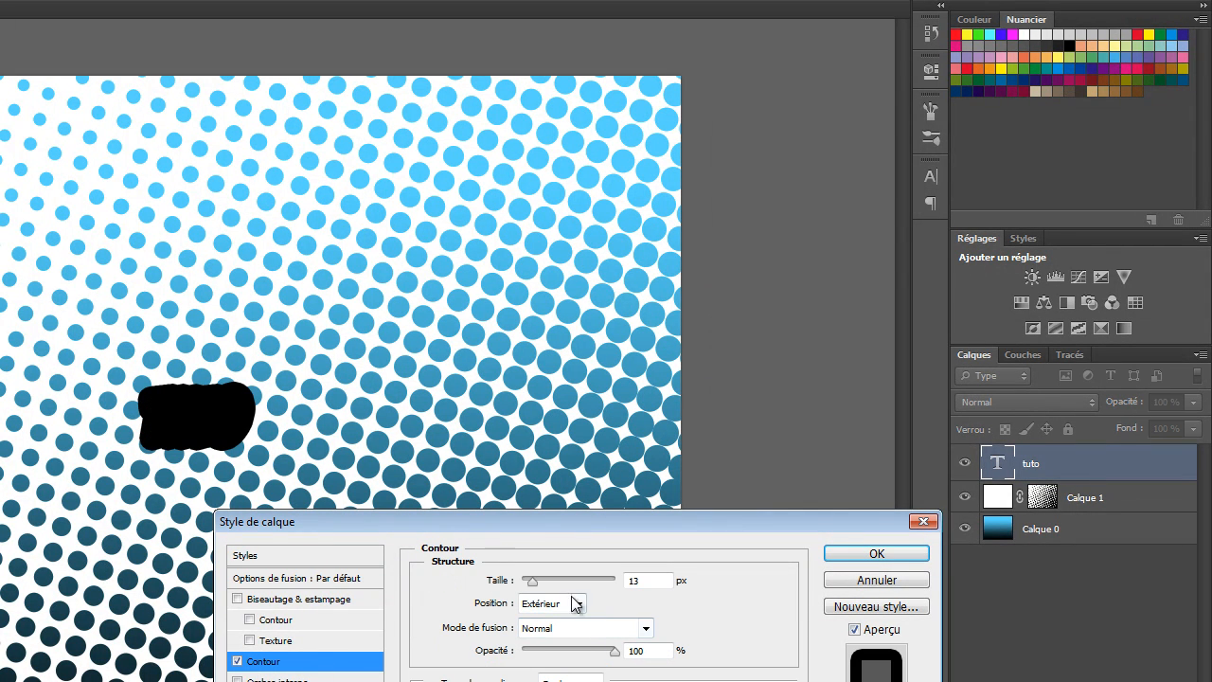
drag(533, 581, 526, 582)
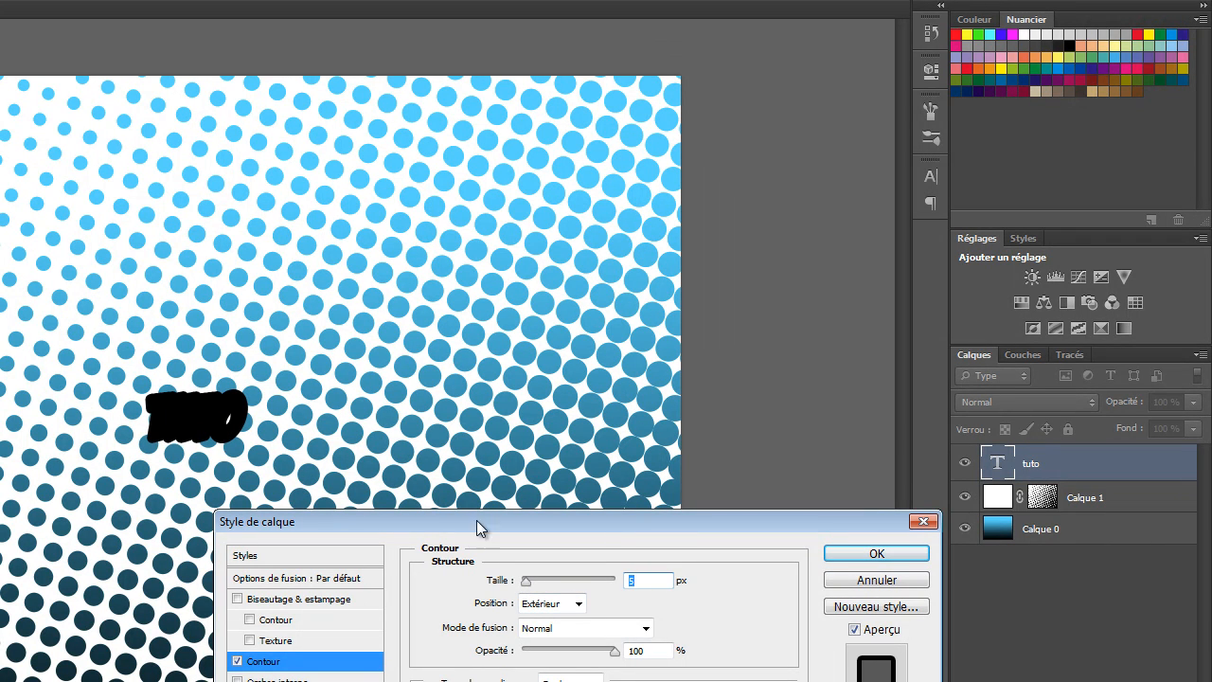
click(881, 556)
- Change the colour of the whole TUTO text to white
click(267, 419)
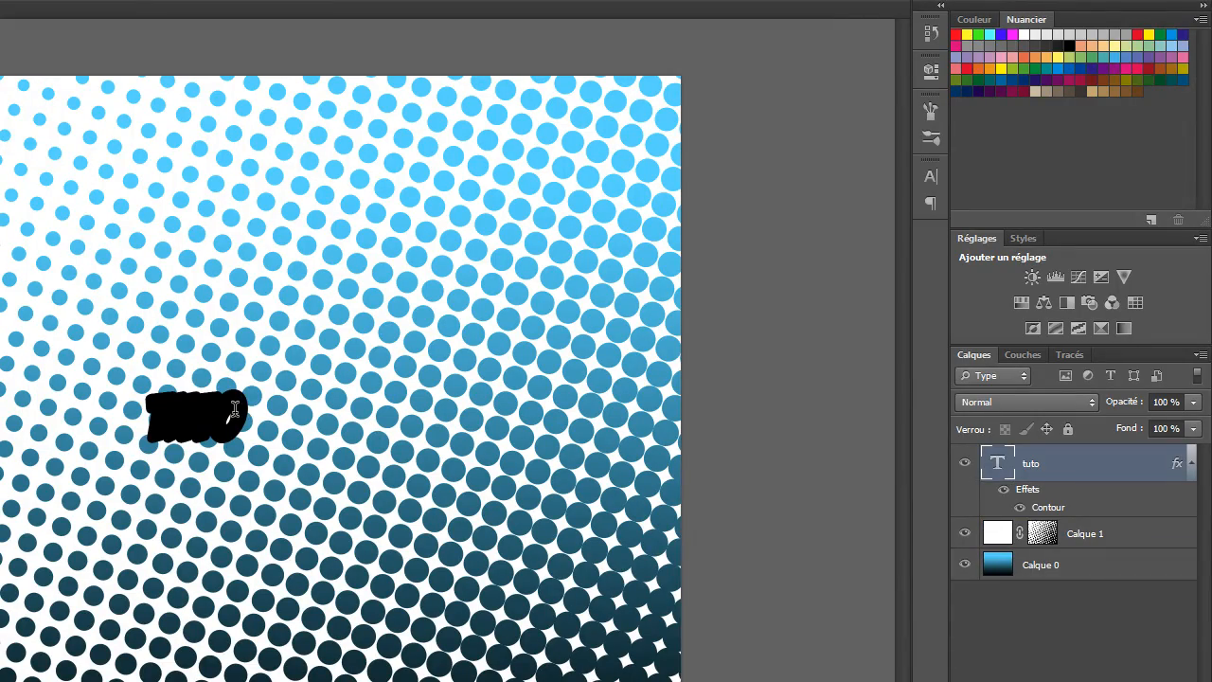
key(ctrl+a)
click(308, 35)
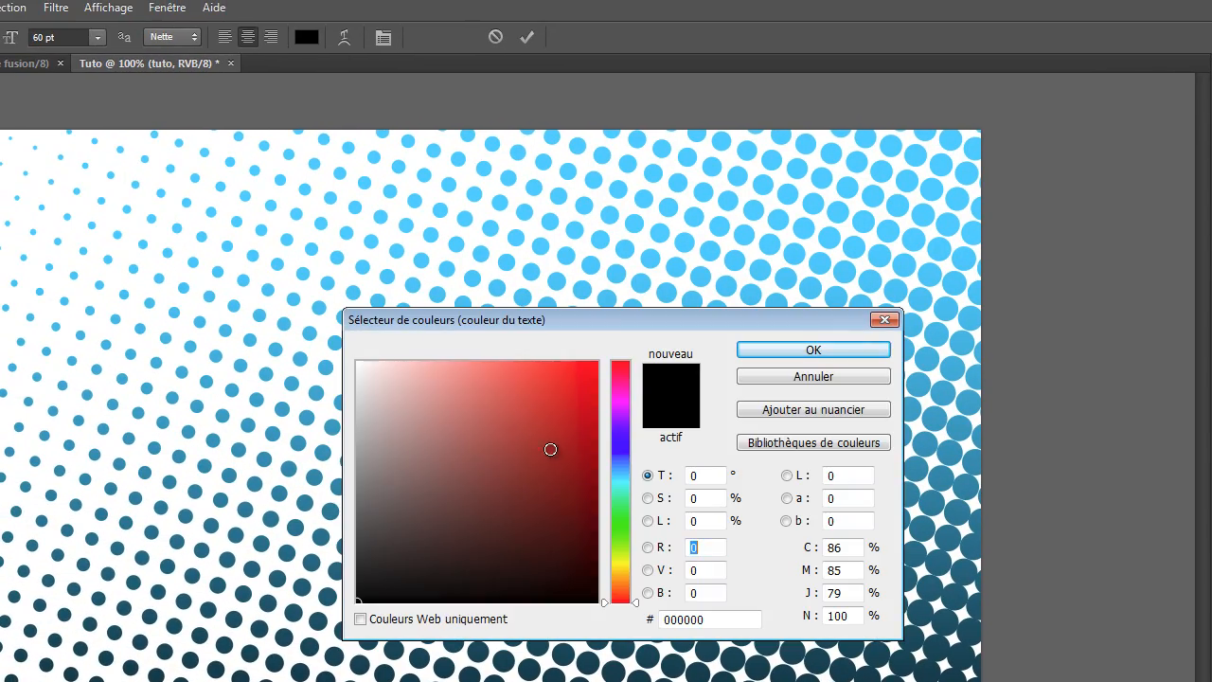
click(252, 290)
click(853, 352)
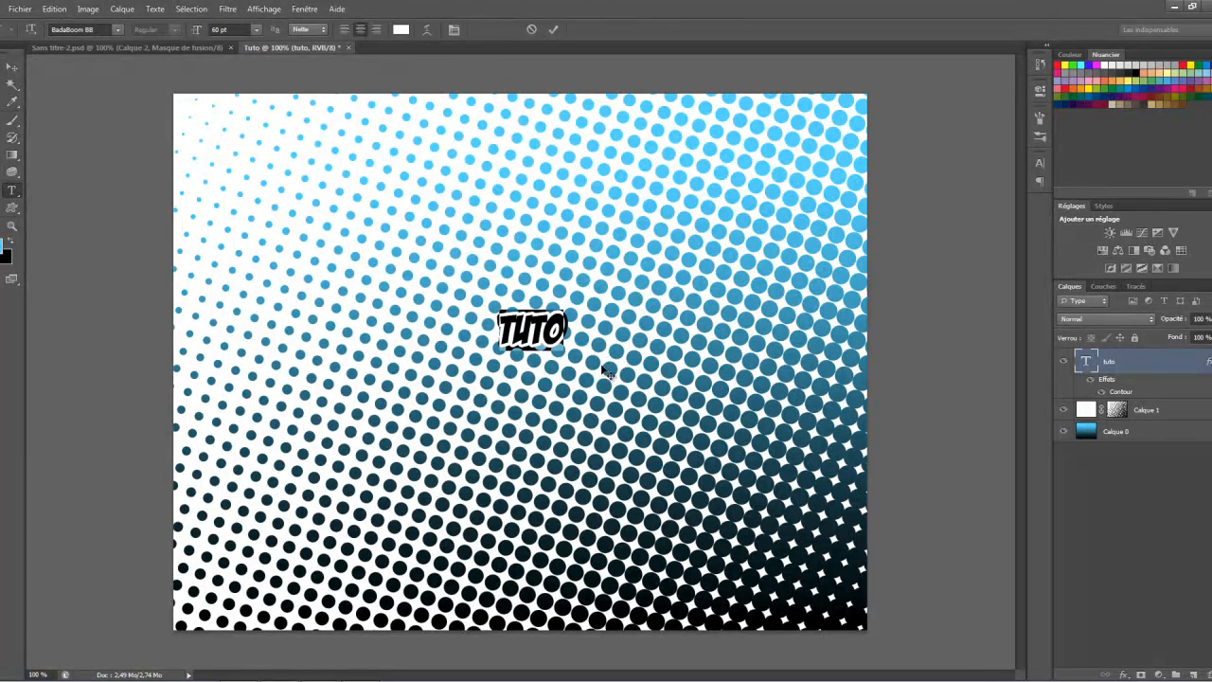
- Shift the TUTO text slightly upward and enlarge its font size to 150 pt
drag(548, 377, 541, 375)
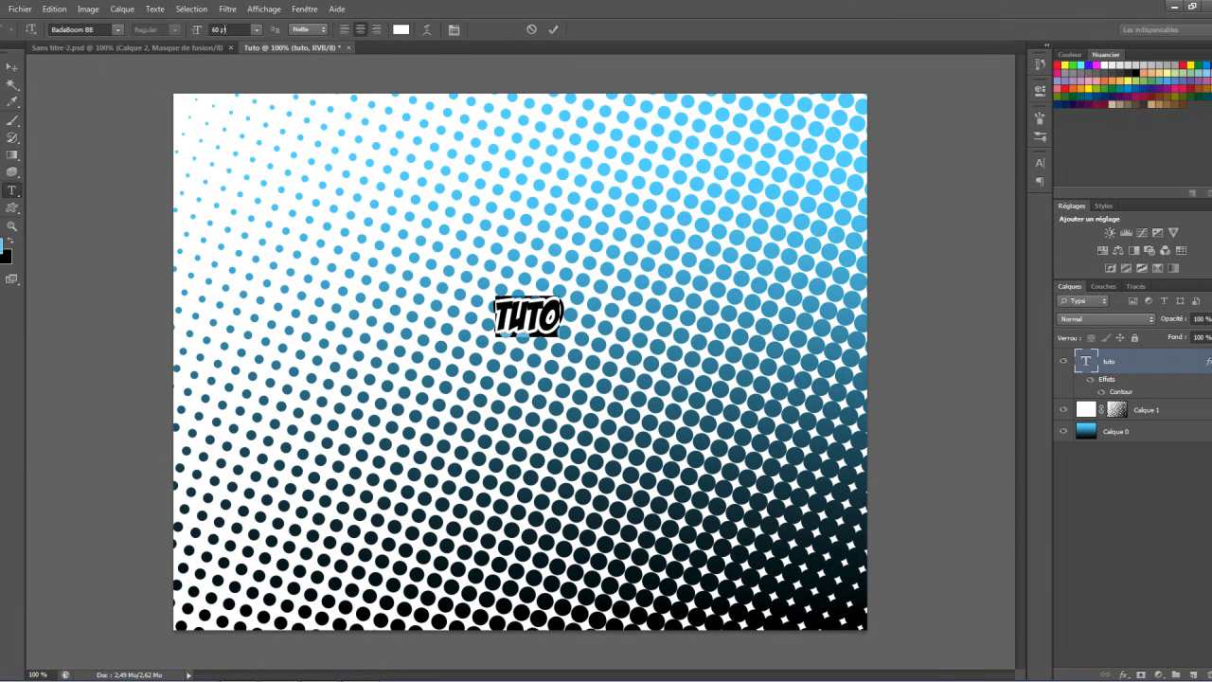
click(256, 29)
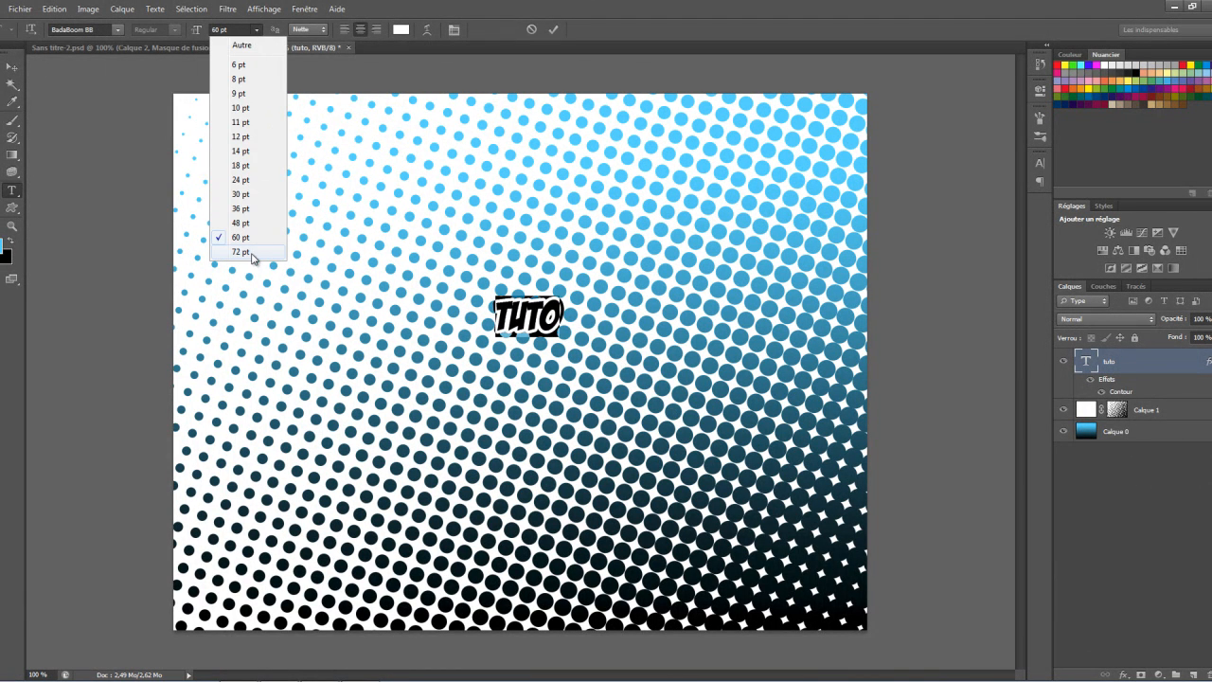
click(252, 252)
click(248, 27)
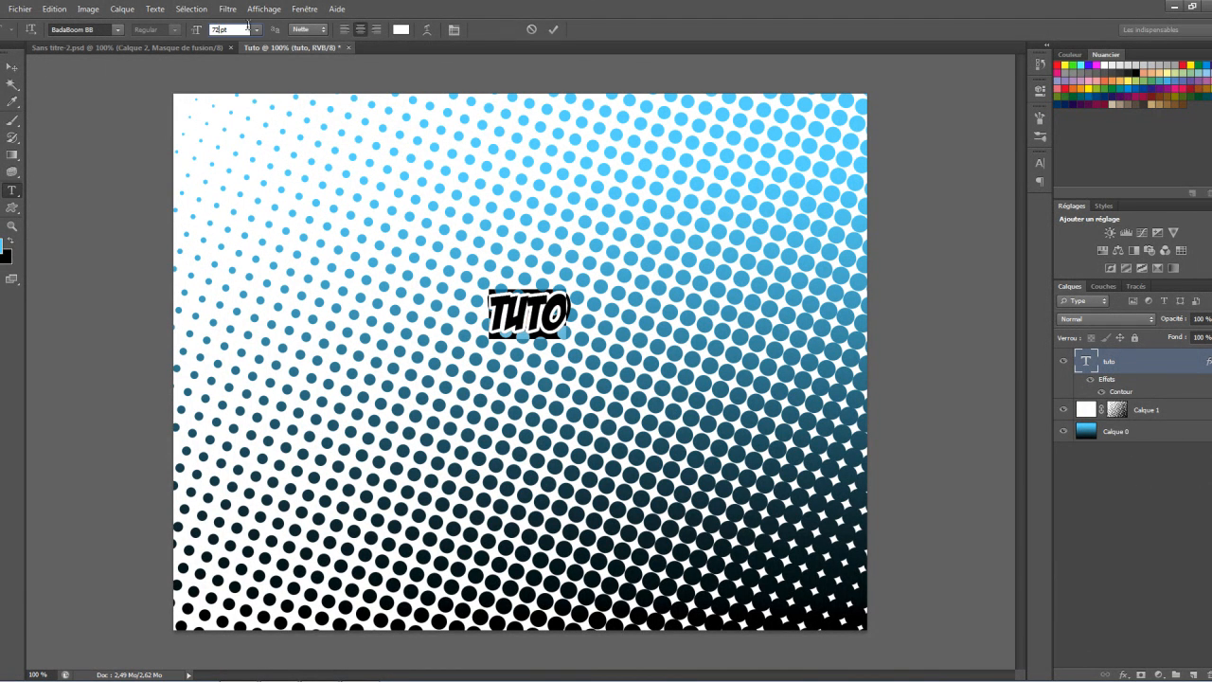
key(BackSpace)
text(150)
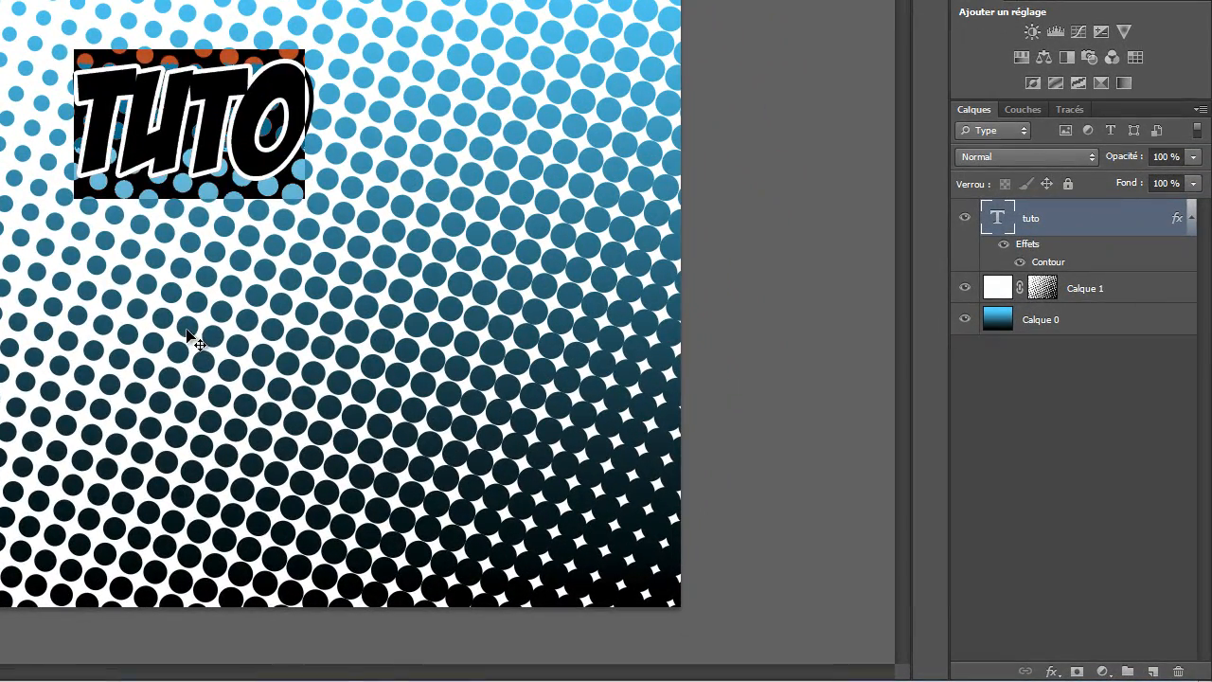
- Shift the enlarged TUTO text slightly down, commit the text edit, and nudge the layer a little further down and to the right
drag(186, 328, 187, 349)
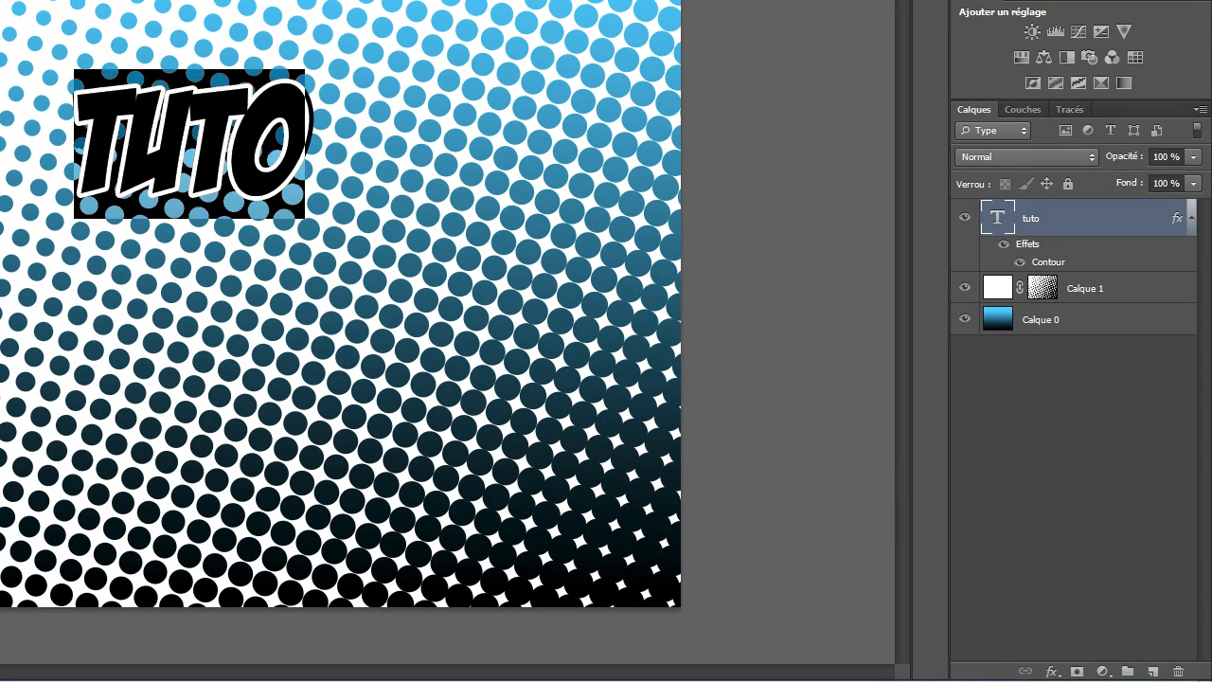
click(407, 2)
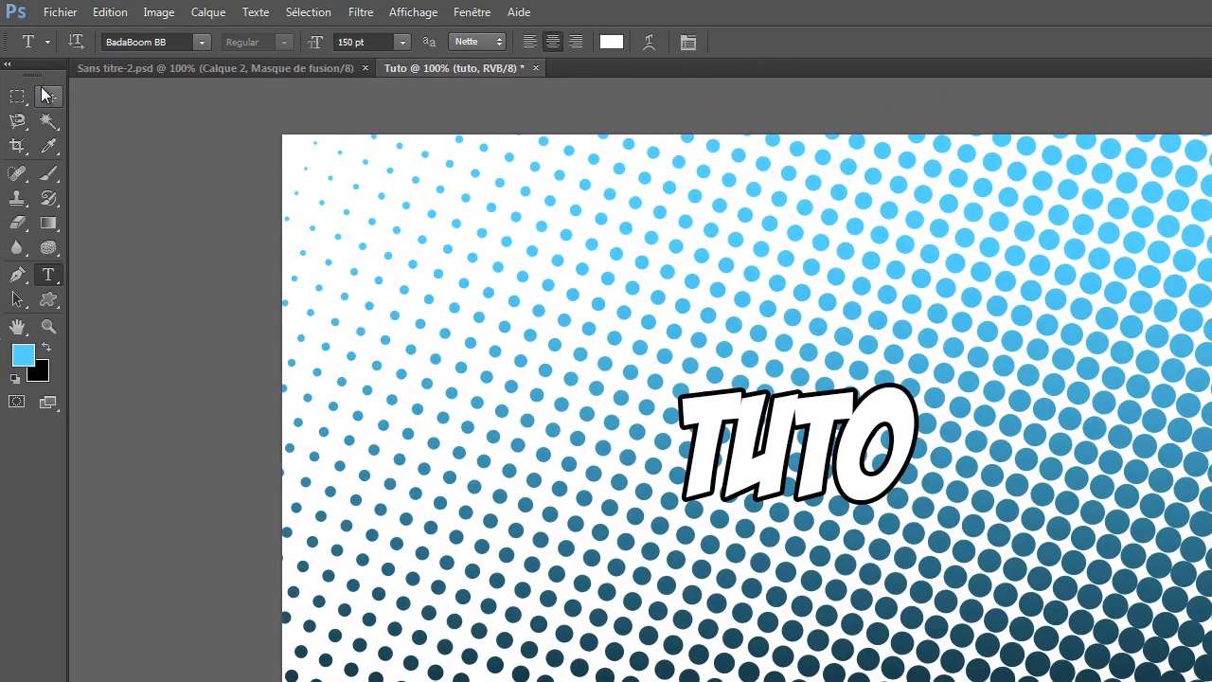
key(v)
drag(788, 453, 804, 476)
- Rotate the TUTO text 15,77° clockwise, shift it slightly down, and apply the transformation
drag(699, 409, 721, 365)
key(ctrl+z)
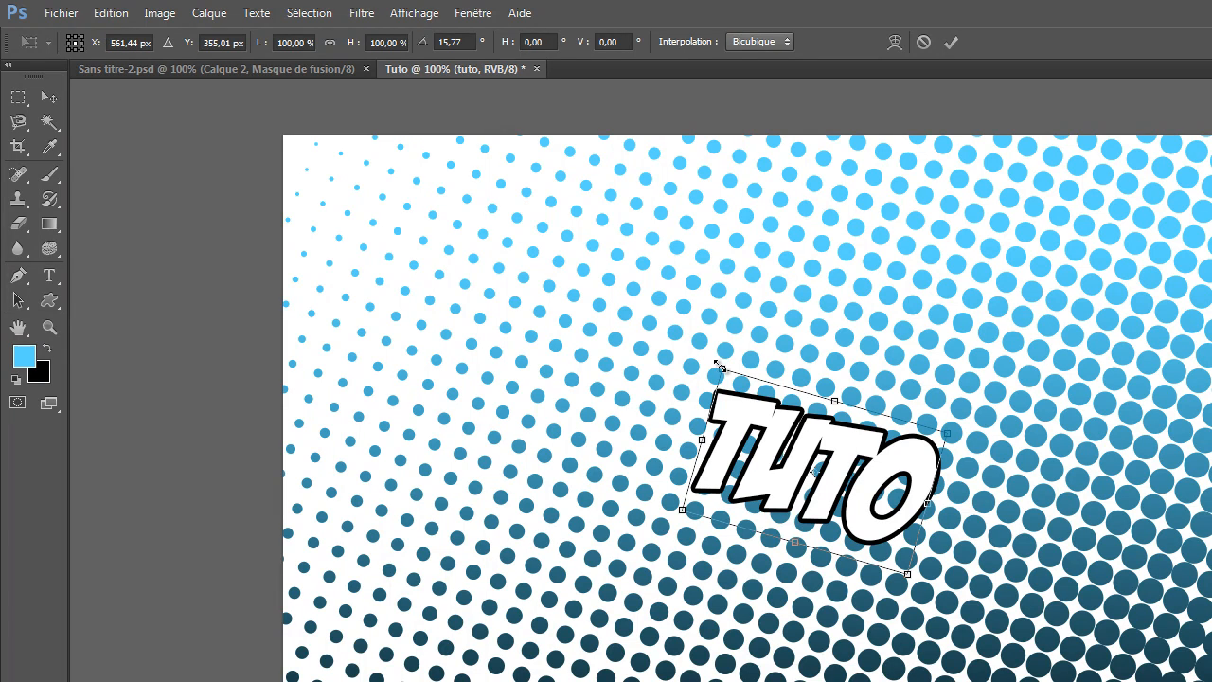
drag(828, 506, 824, 514)
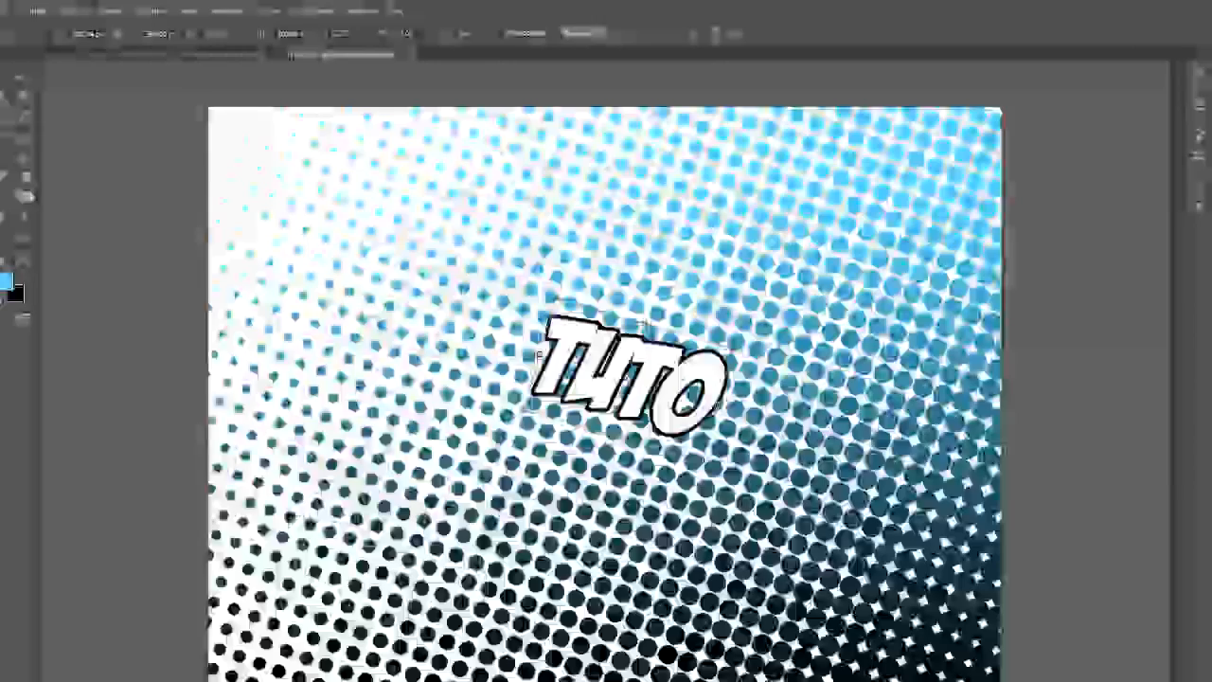
click(14, 297)
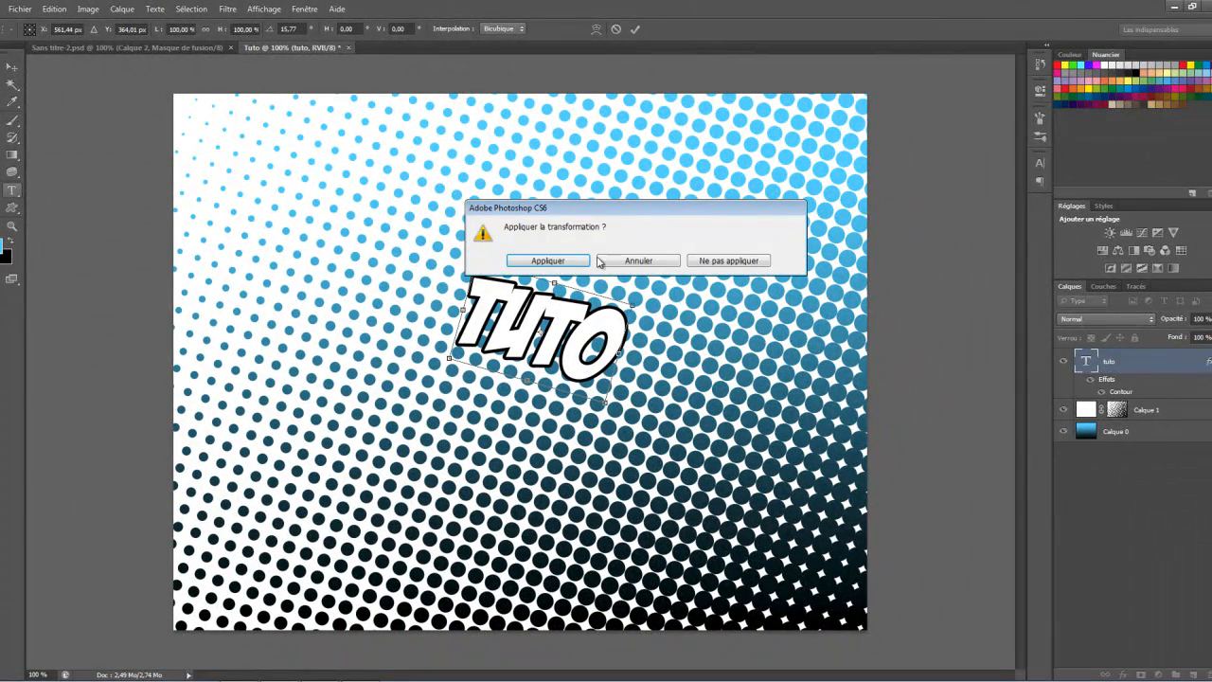
click(549, 263)
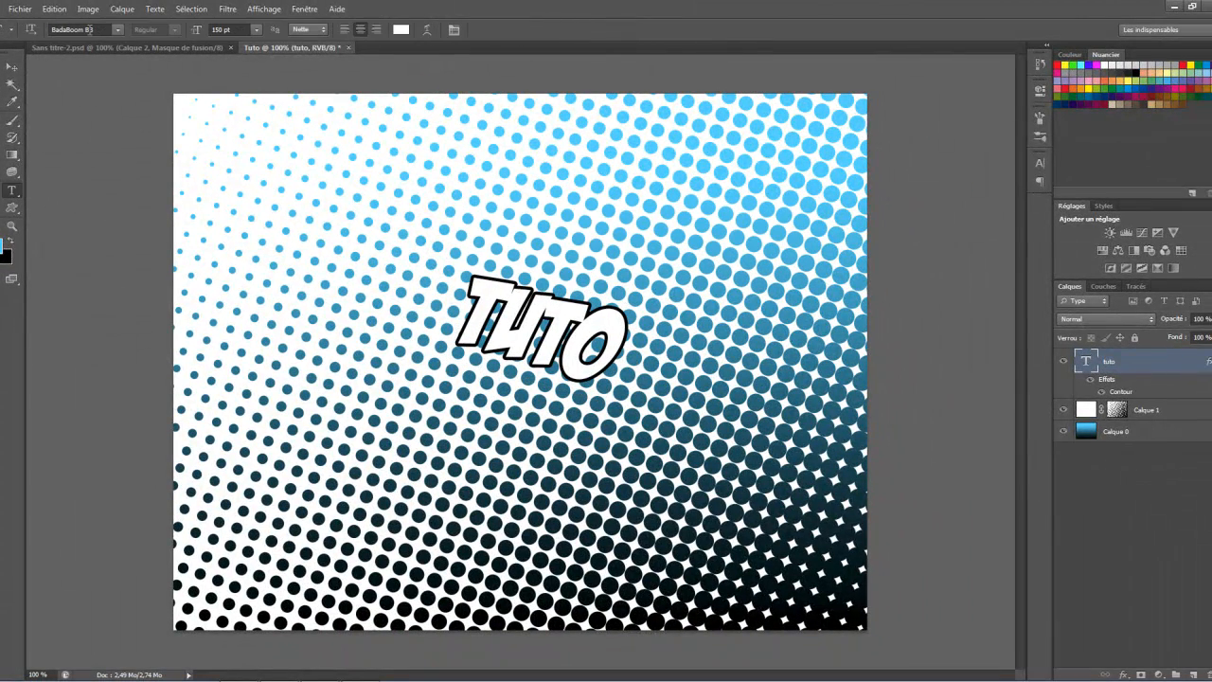
- Open the TUTO text's font name, BadaBoom BB, for editing
click(102, 28)
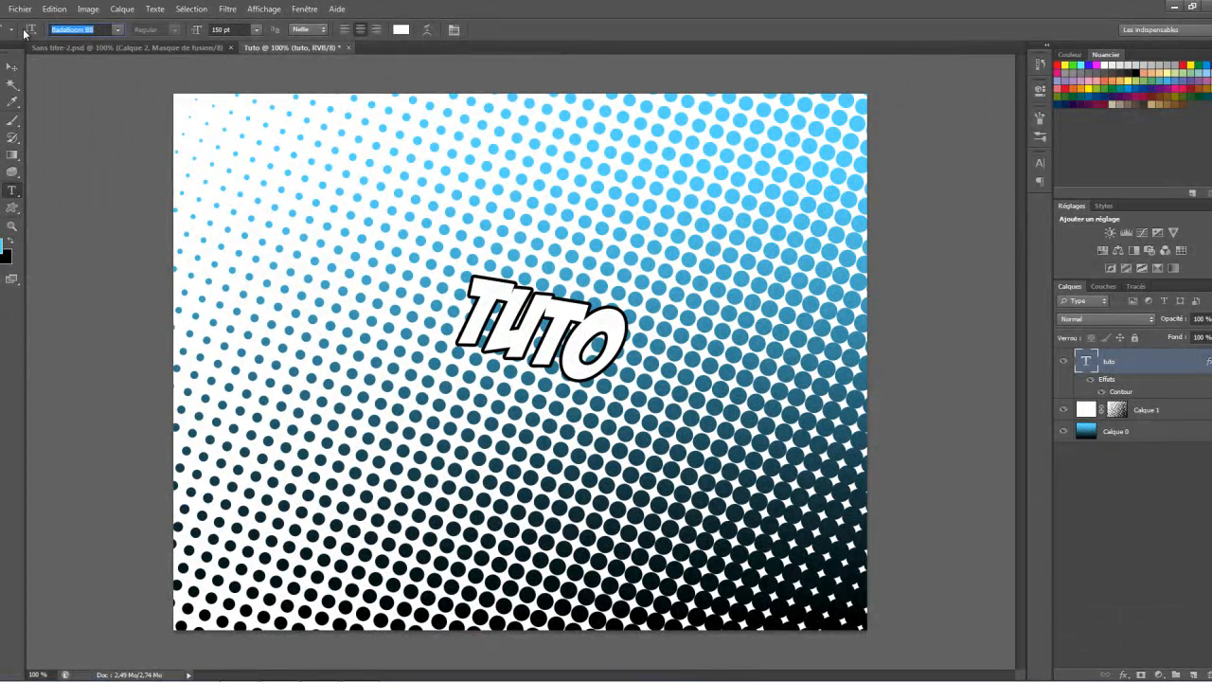